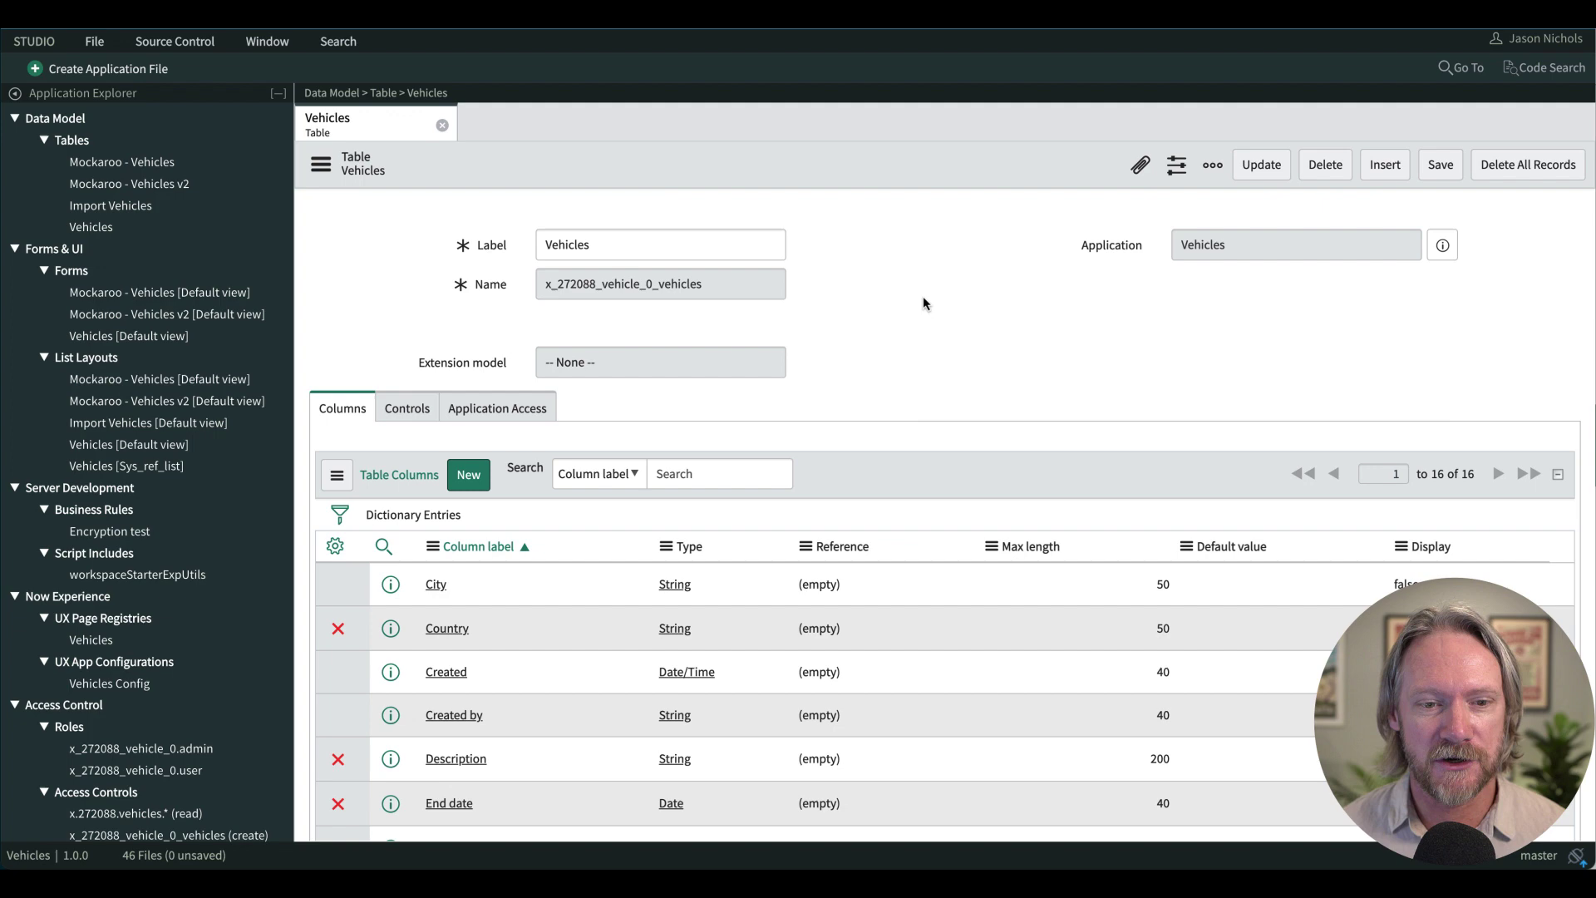
Step: Scroll the Vehicles table form down to its Database Indexes tab
{"action": "scroll", "coordinate": [922, 296], "scroll_direction": "down", "scroll_amount": 12}
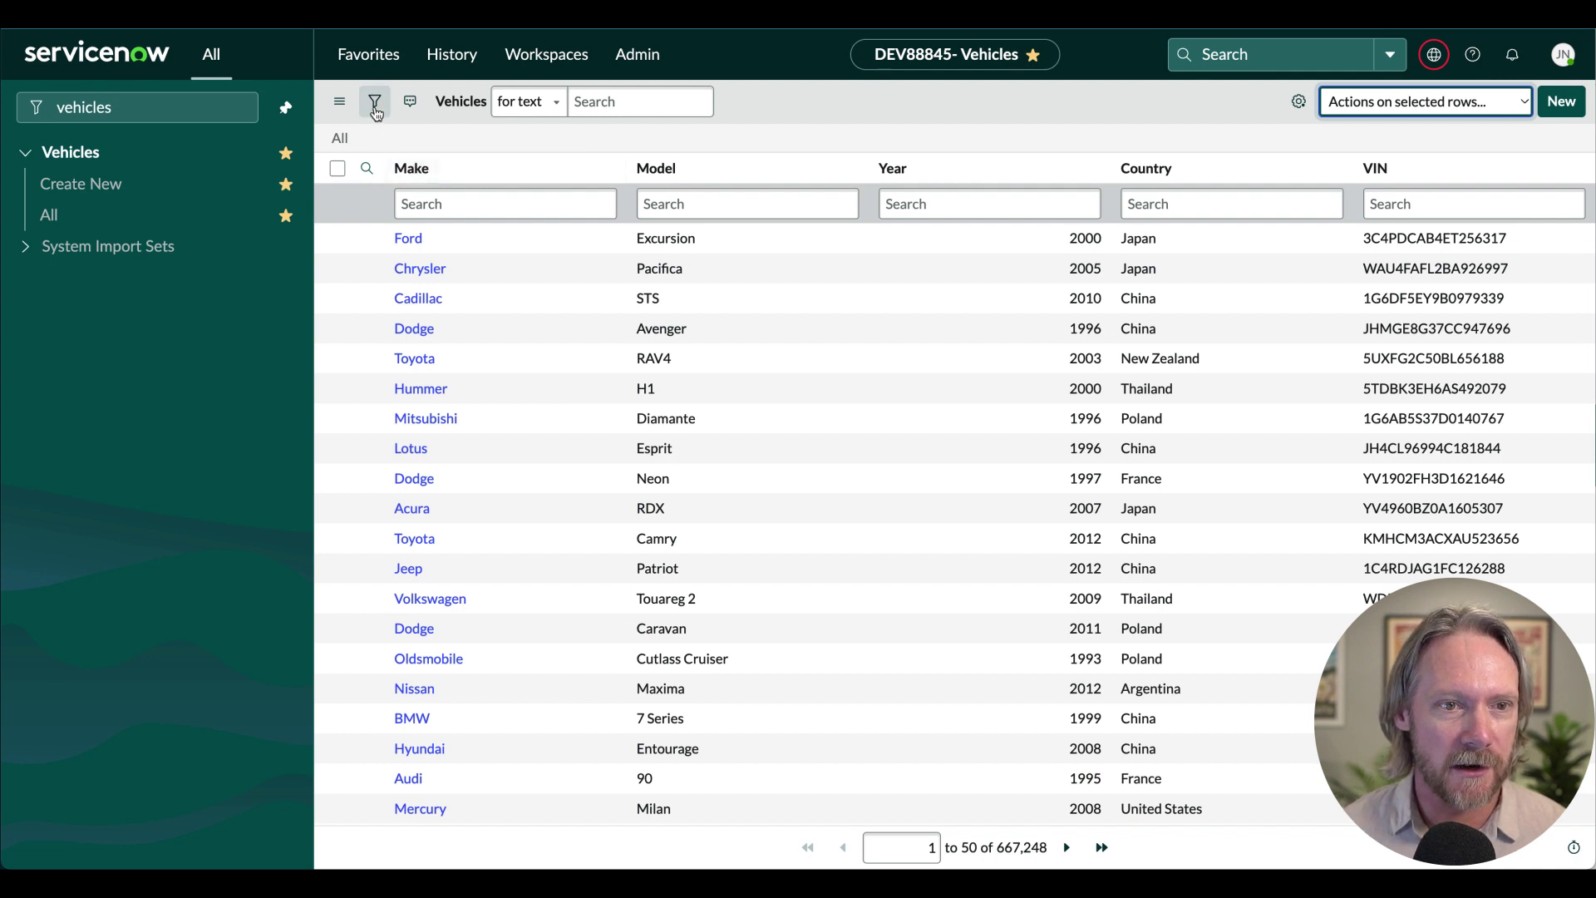
Step: Filter the Vehicles list to Make is Volvo, narrowing it to 12,426 records
{"action": "left_click", "coordinate": [374, 101]}
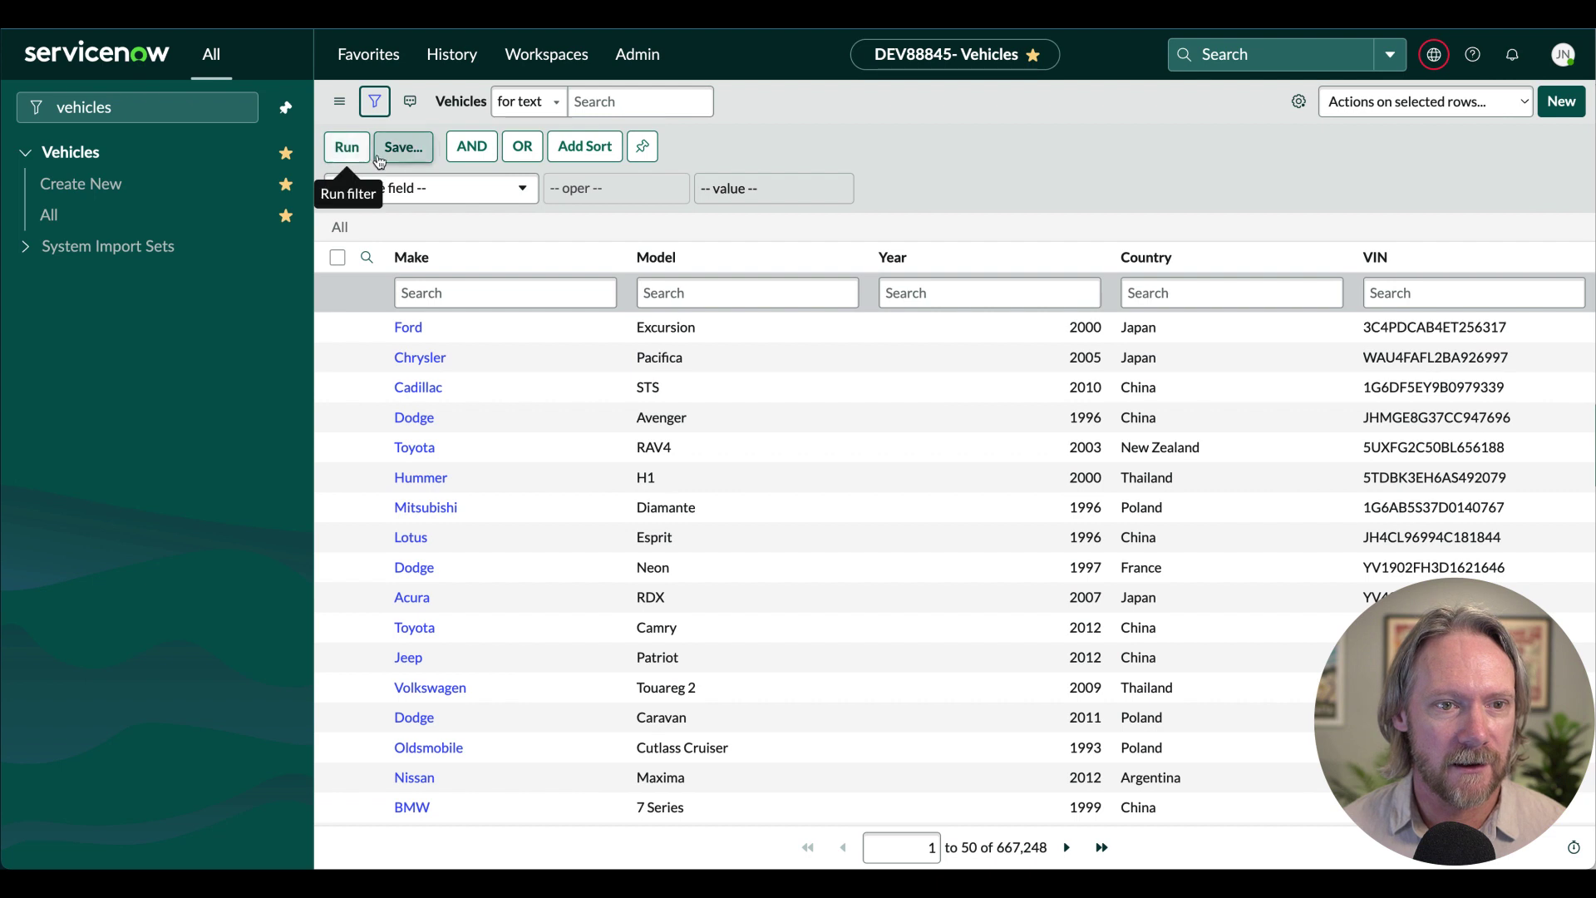
{"action": "left_click", "coordinate": [399, 187]}
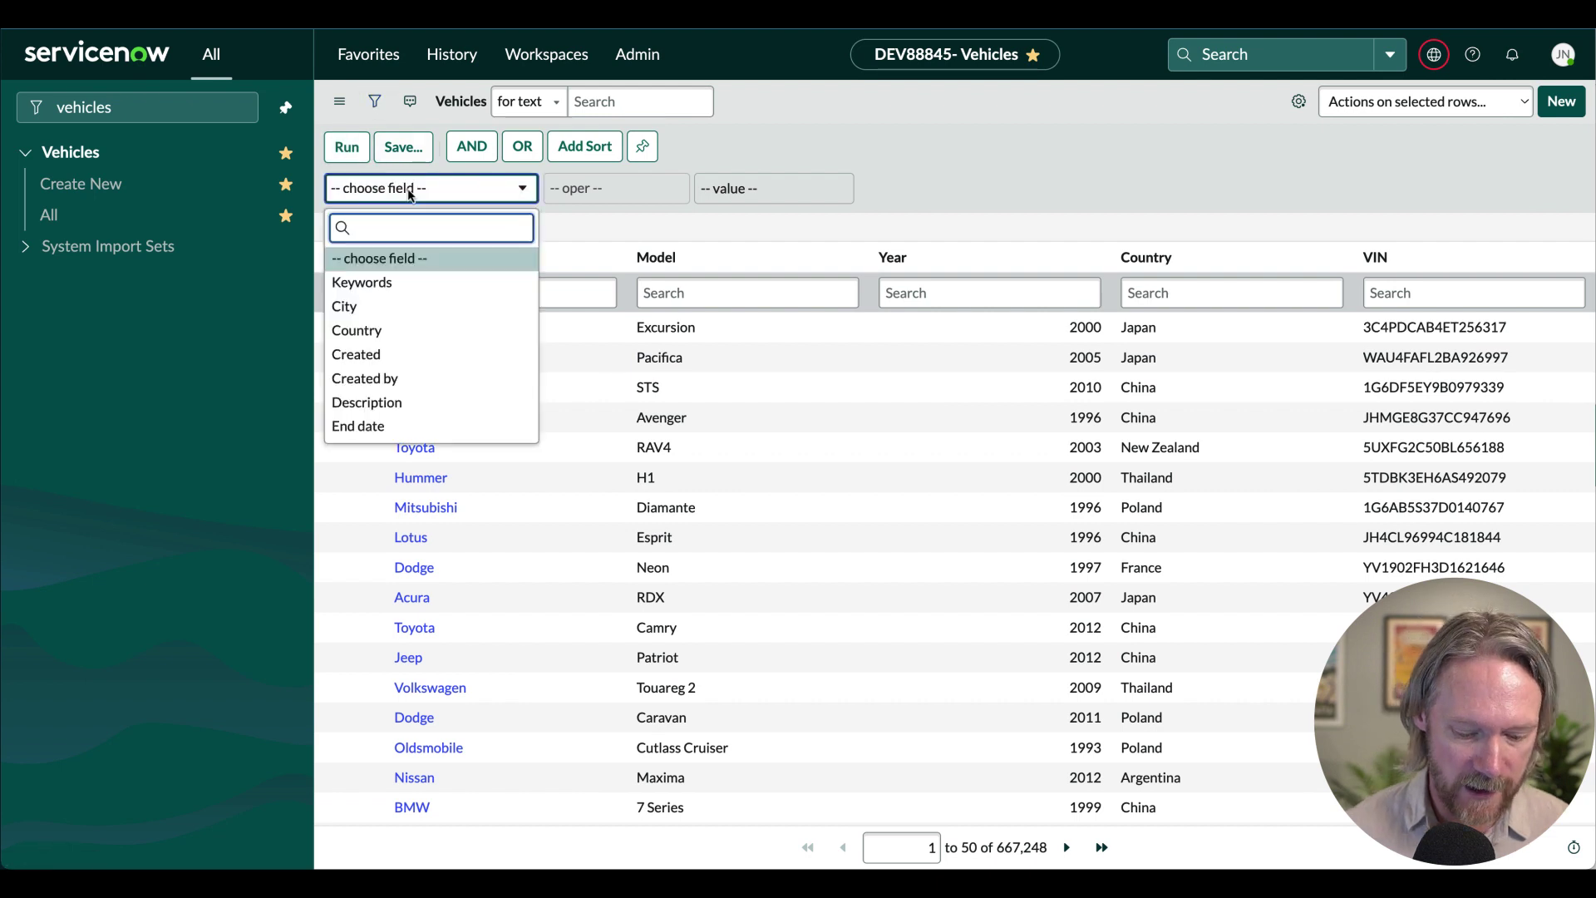
{"action": "type", "text": "make"}
{"action": "key", "text": "Return"}
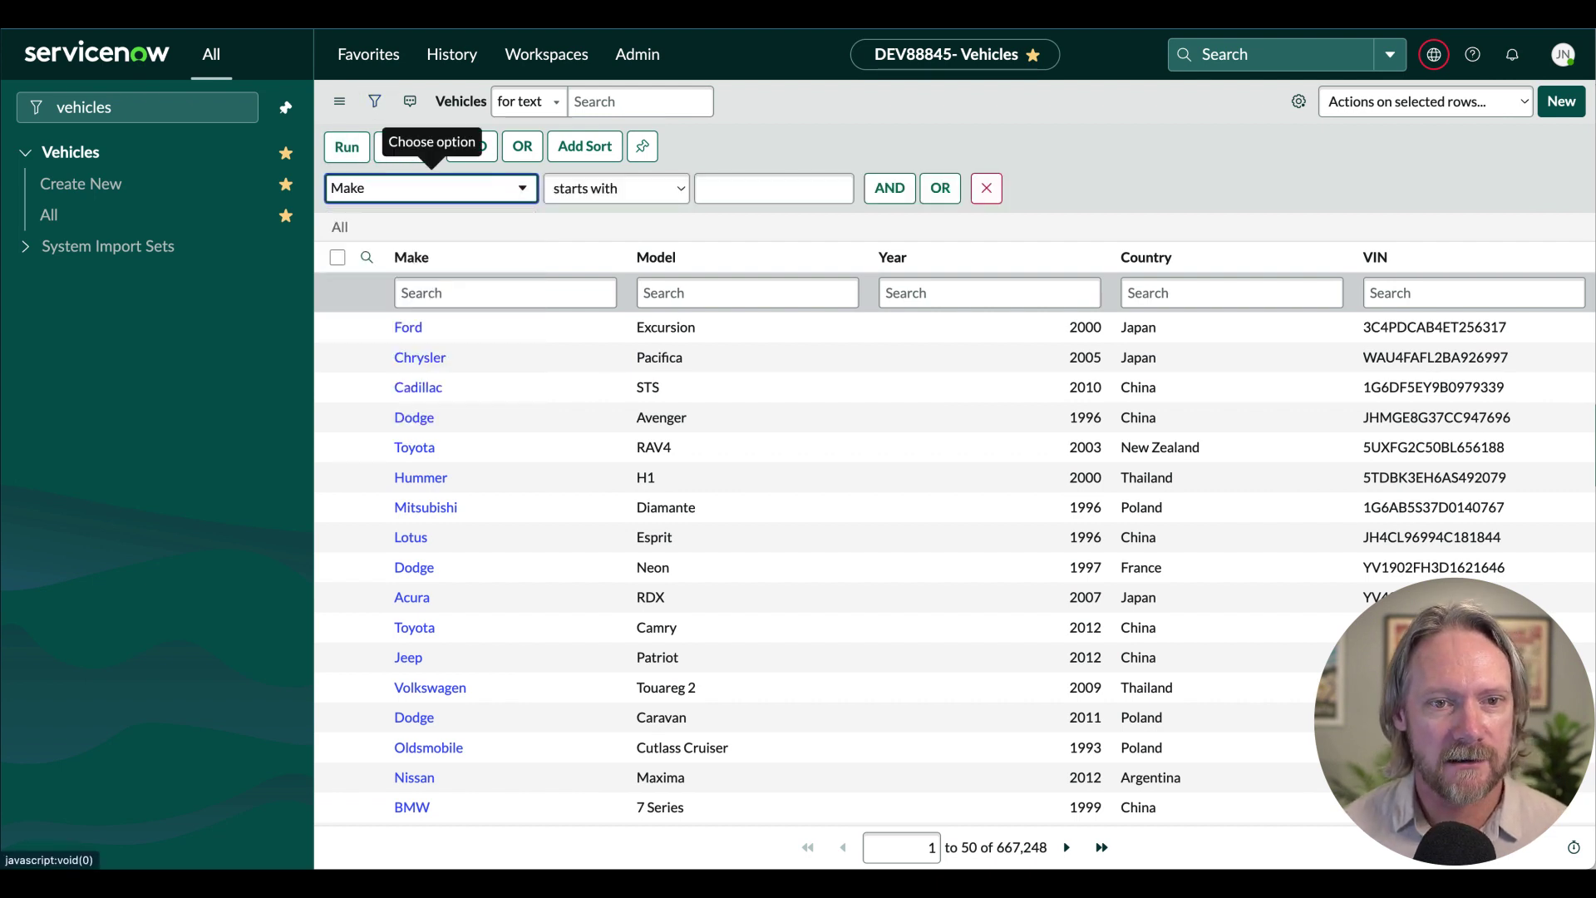
{"action": "left_click", "coordinate": [584, 191]}
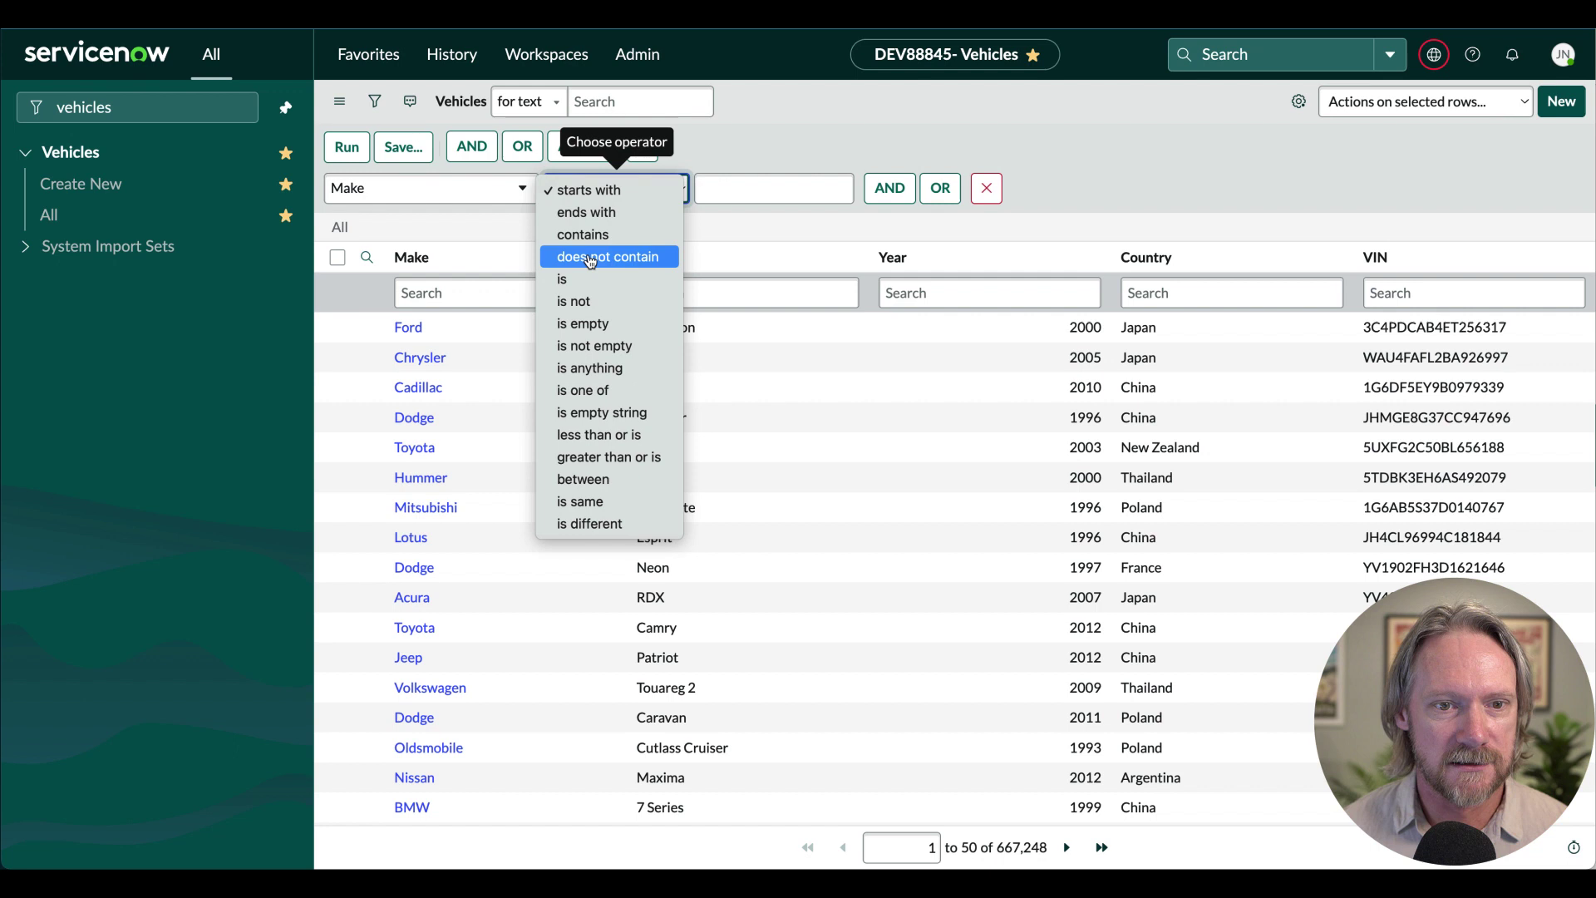
{"action": "left_click", "coordinate": [591, 277]}
{"action": "key", "text": "Tab"}
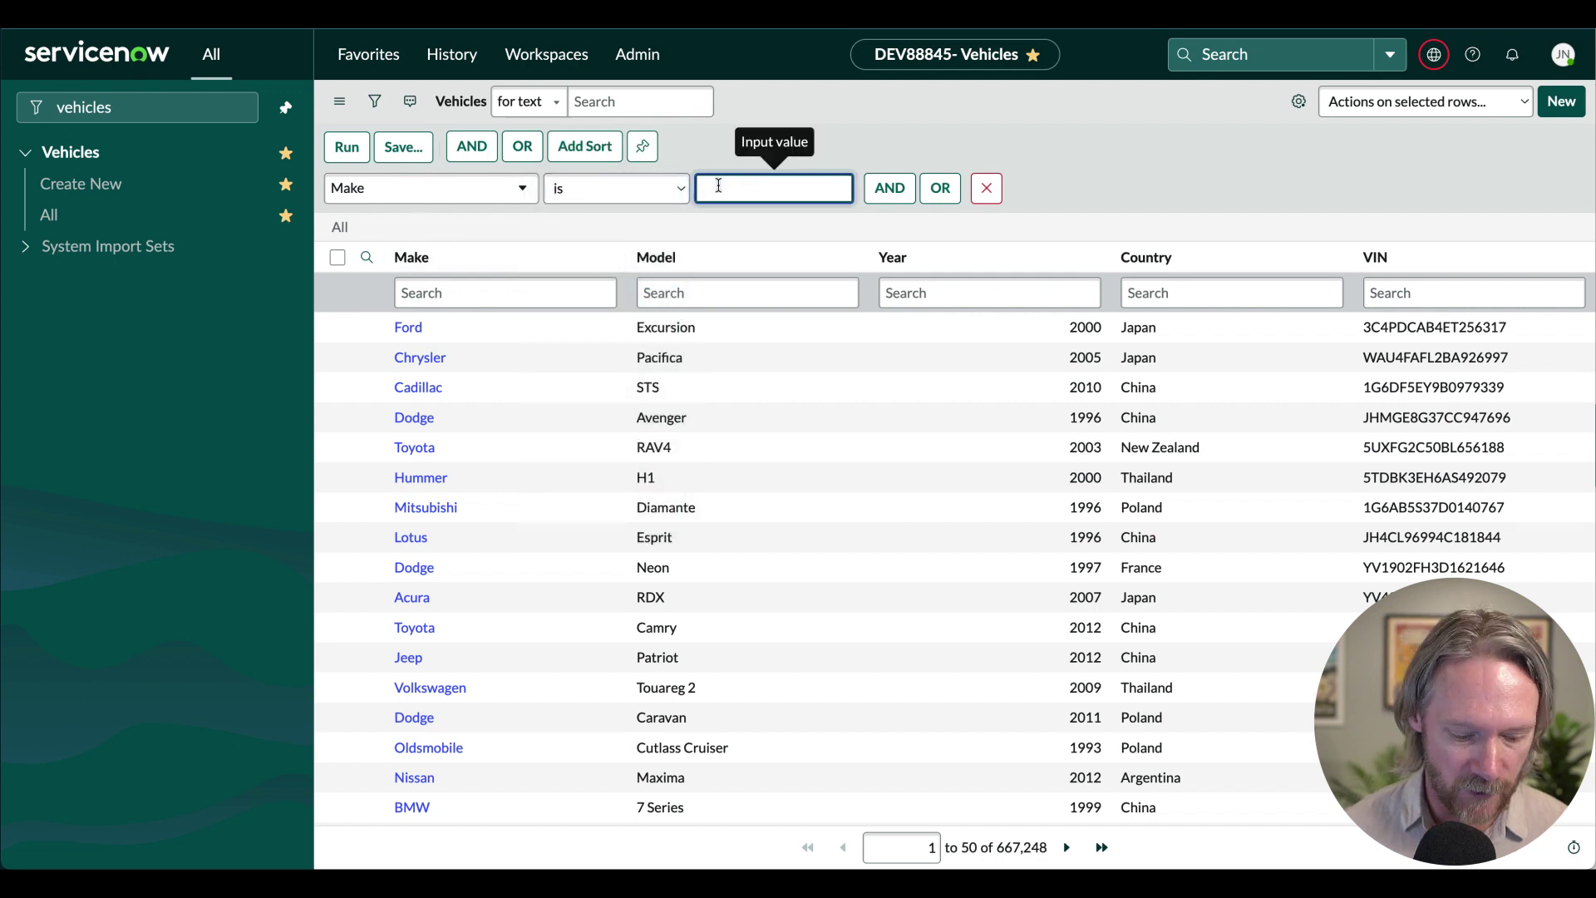
{"action": "type", "text": "Volvo"}
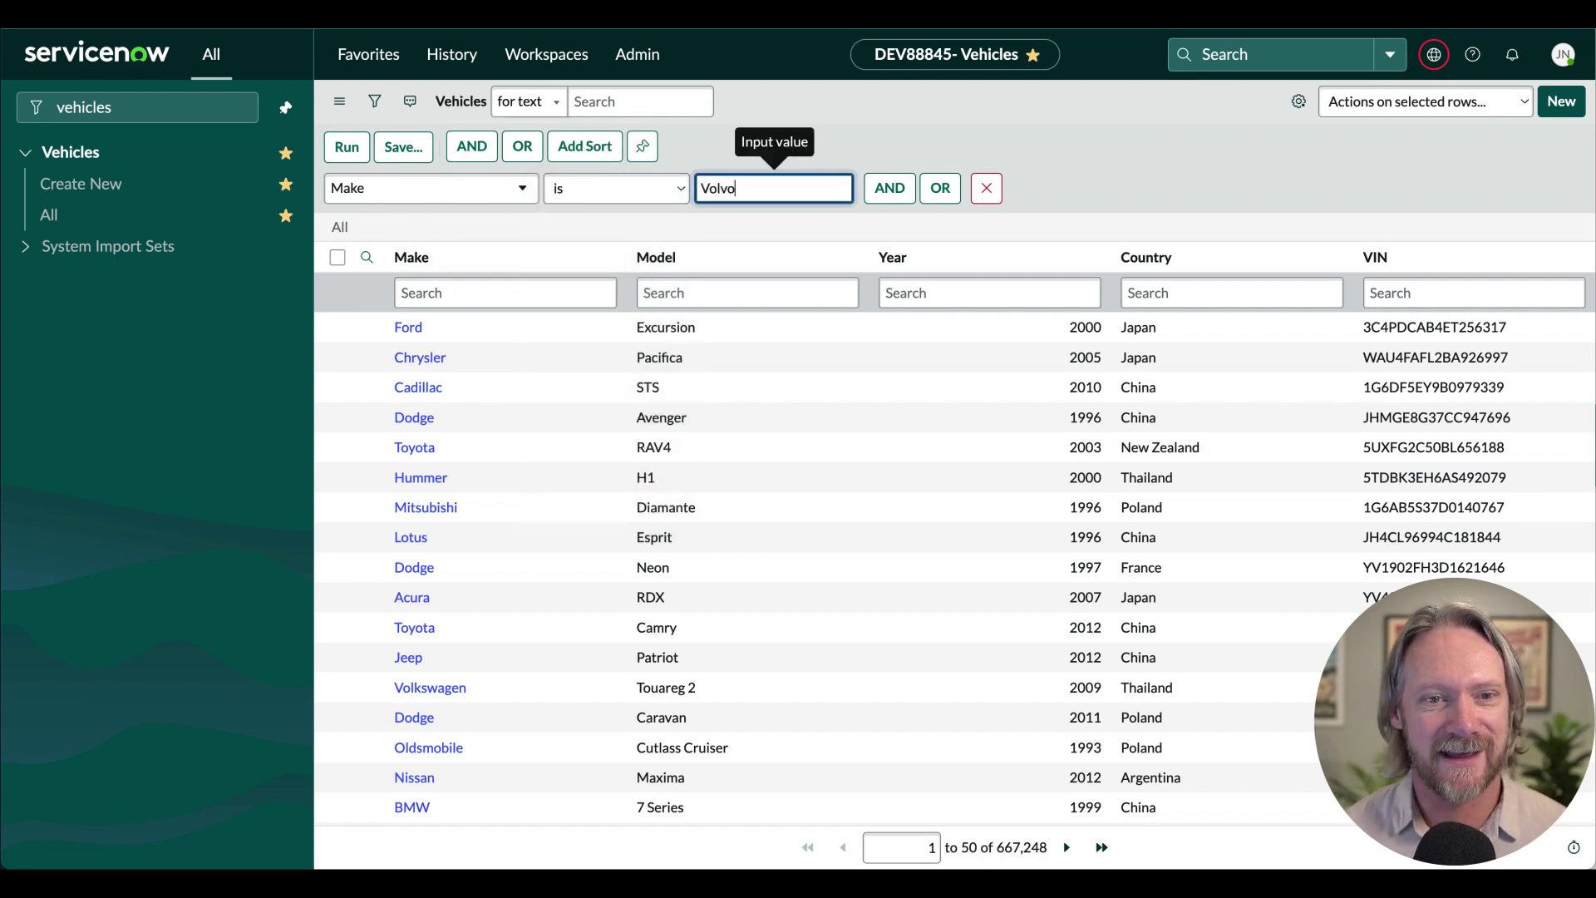
{"action": "left_click", "coordinate": [345, 149]}
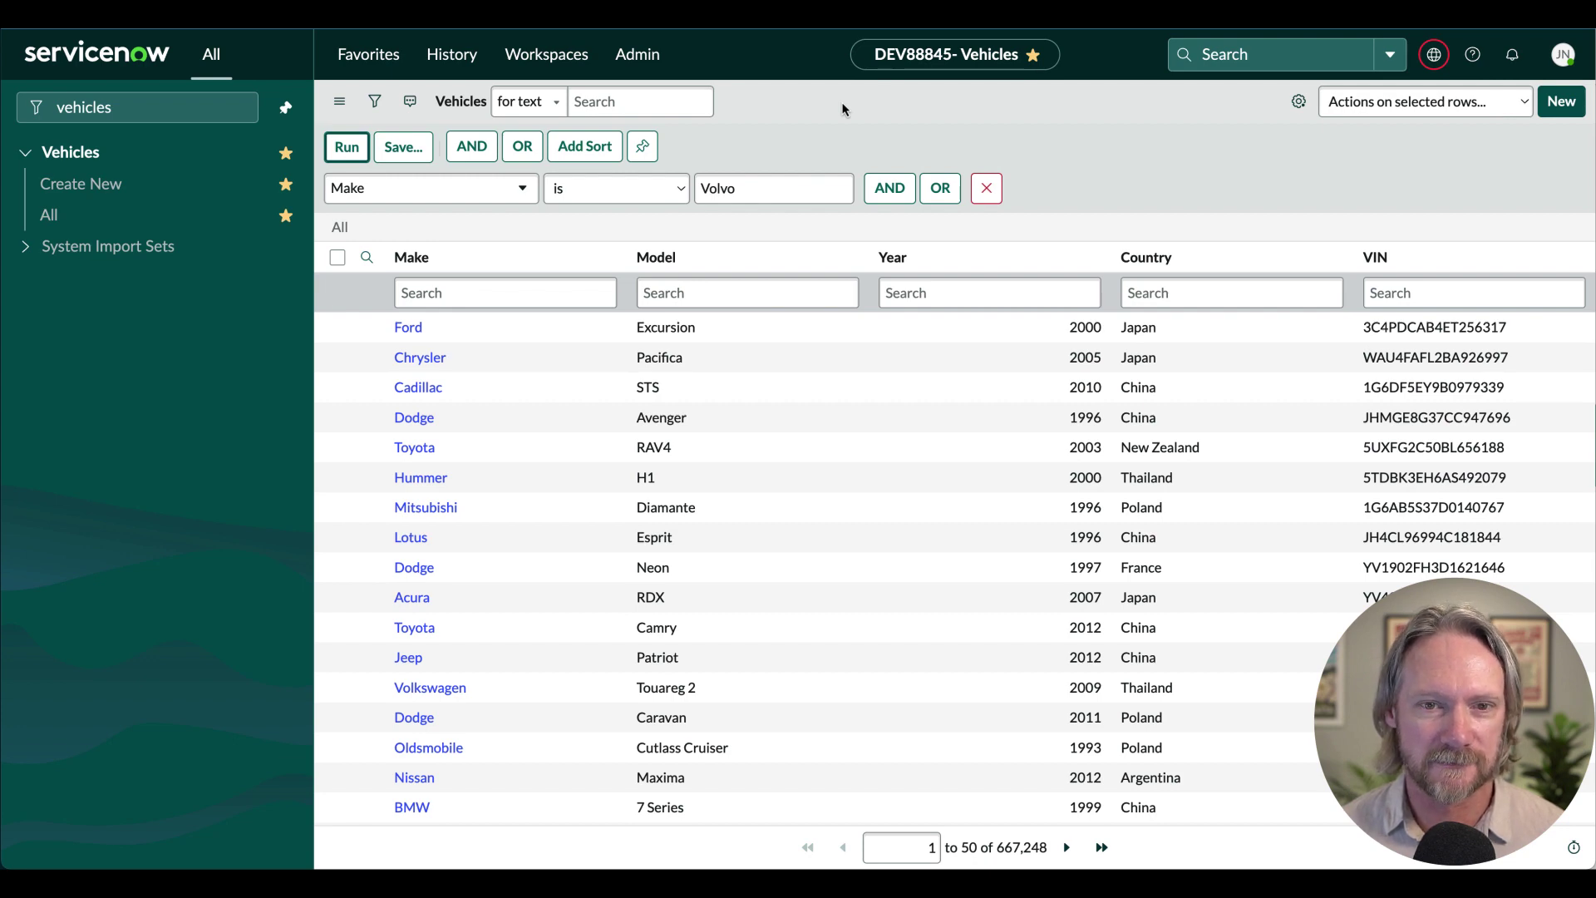
{"action": "key", "text": "Return"}
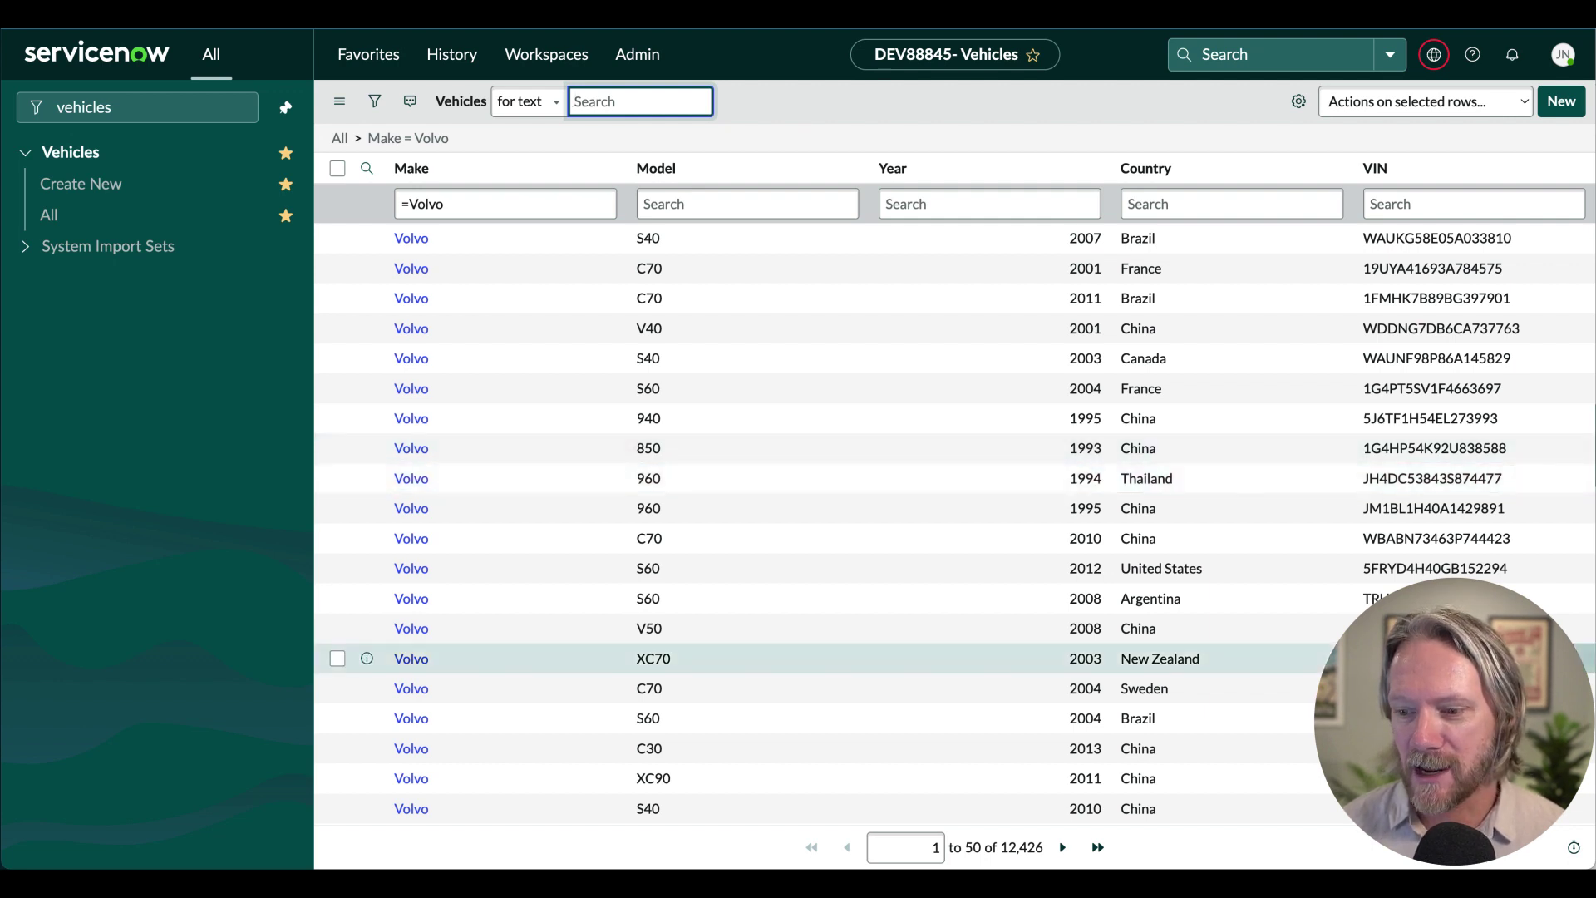
{"action": "left_click", "coordinate": [1574, 852]}
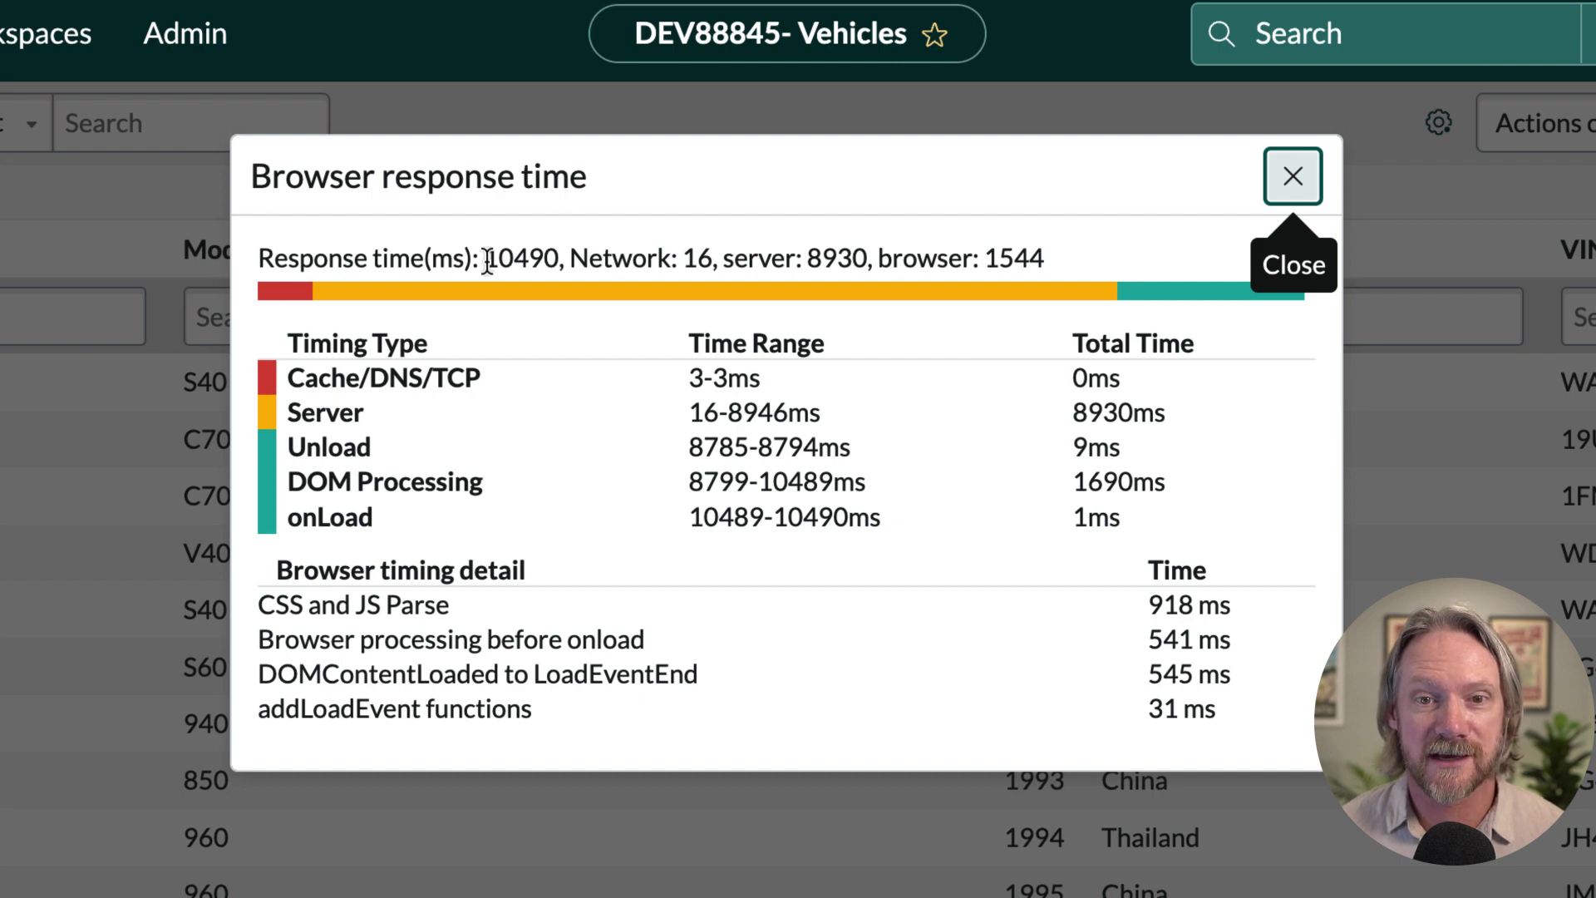
{"action": "left_click_drag", "start_coordinate": [487, 260], "coordinate": [555, 254]}
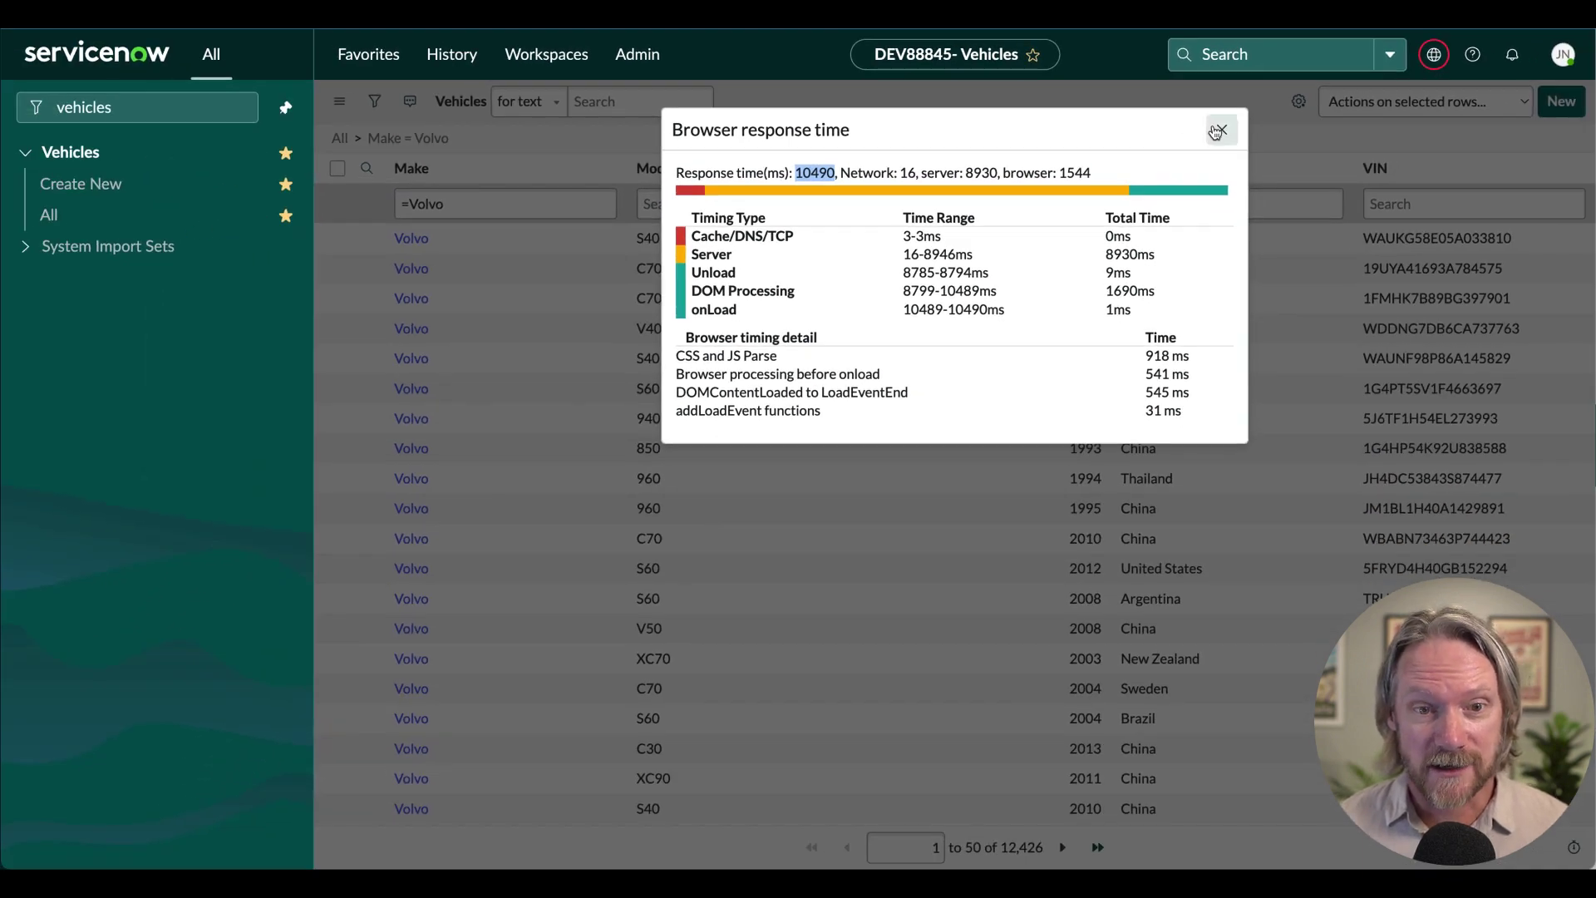
{"action": "left_click", "coordinate": [1213, 129]}
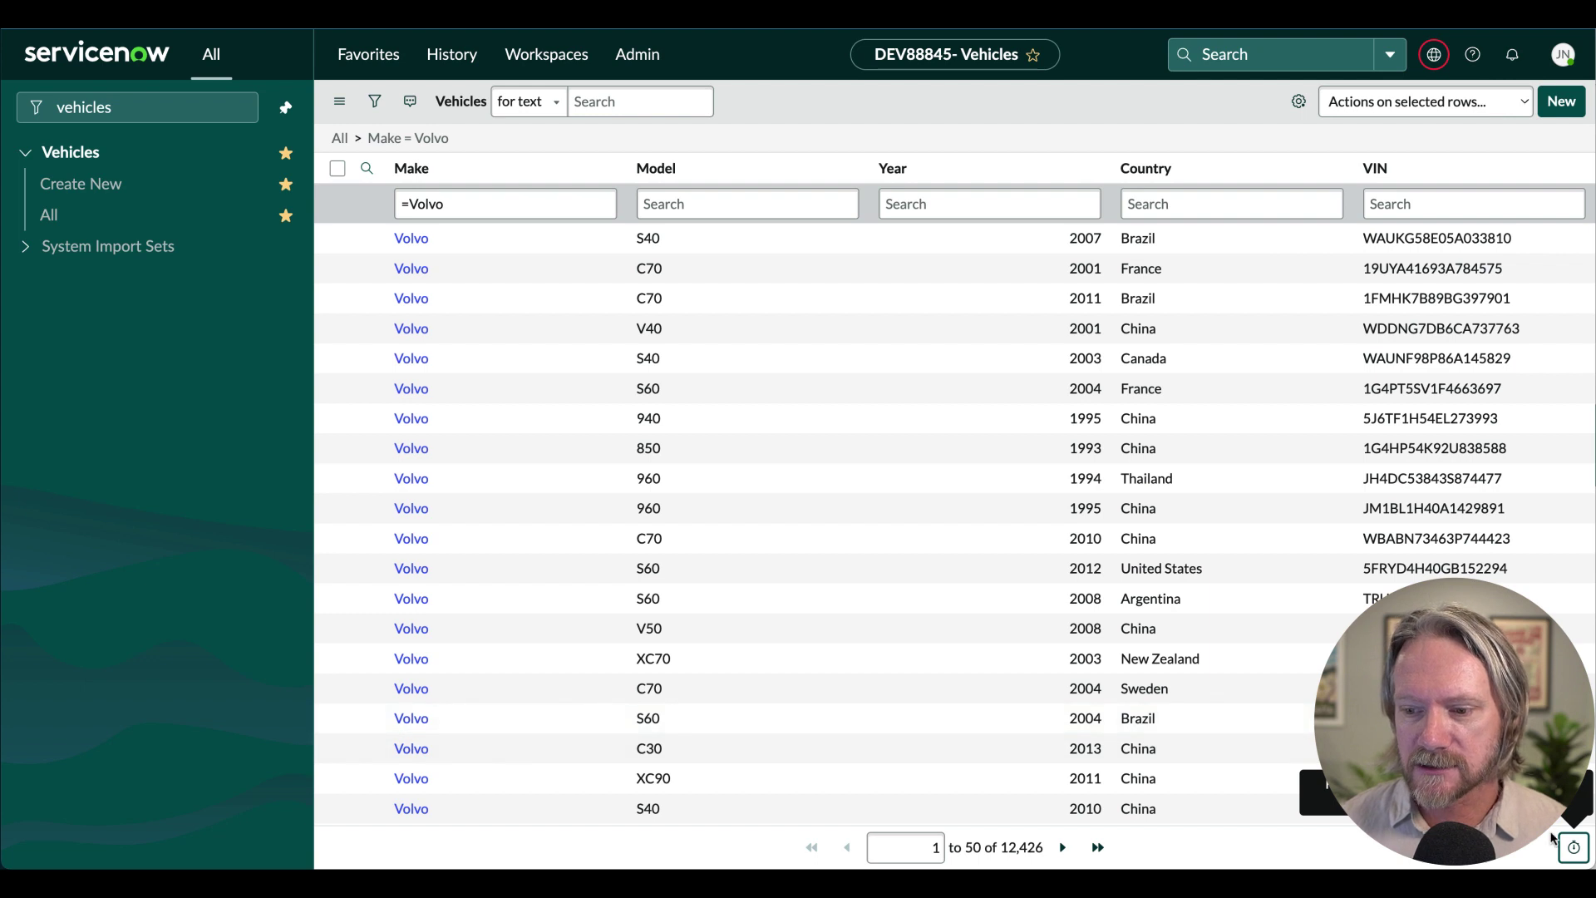
{"action": "left_click", "coordinate": [1573, 848]}
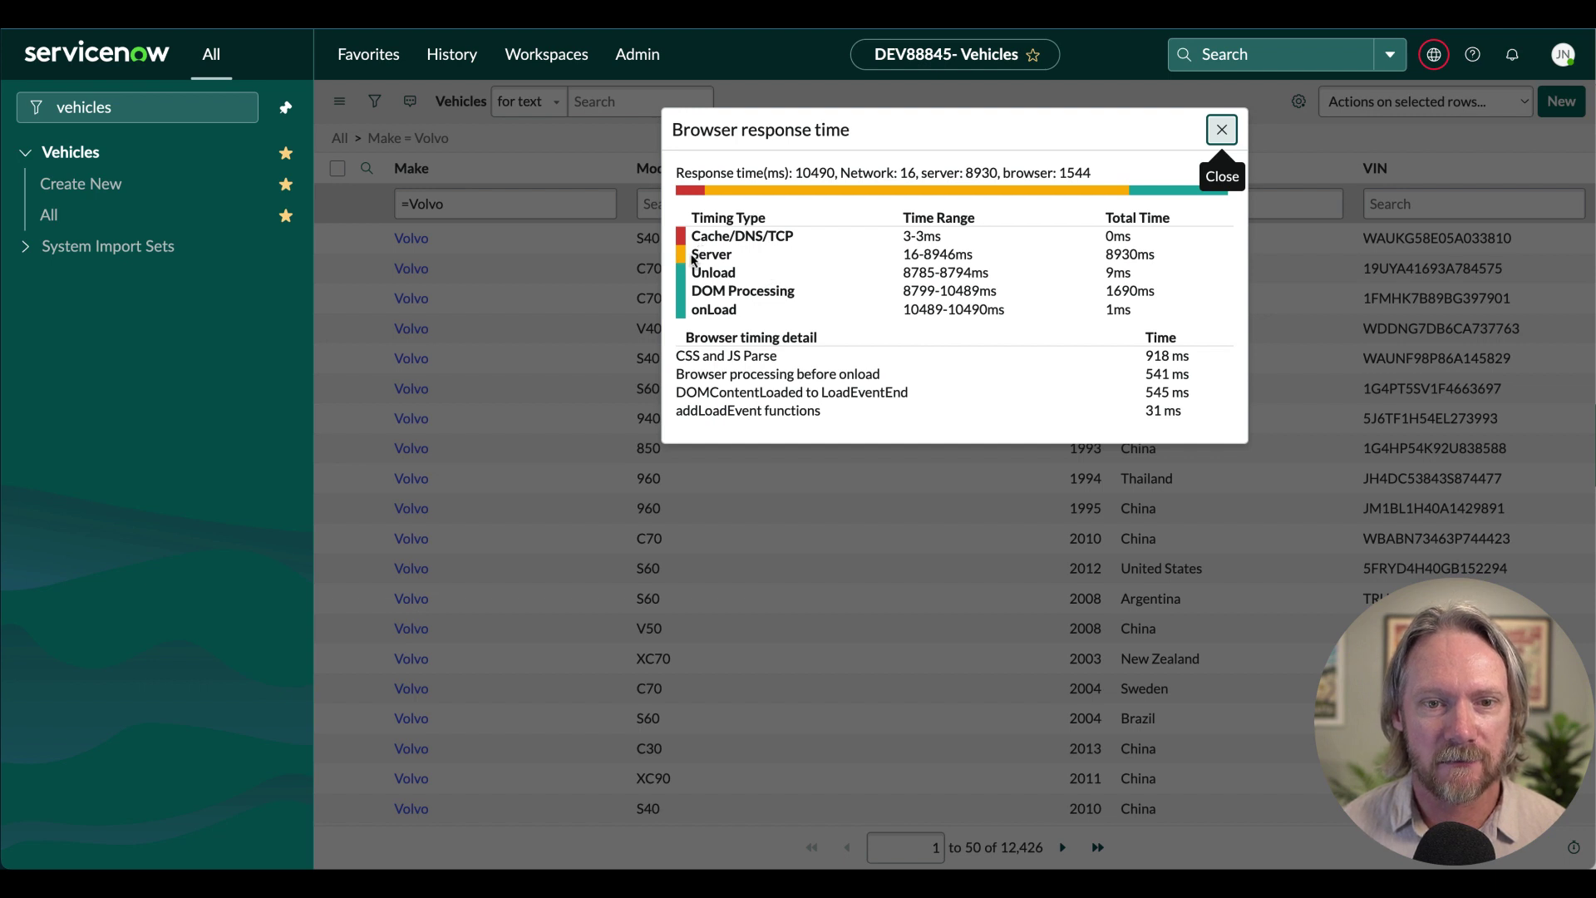
{"action": "left_click_drag", "start_coordinate": [690, 258], "coordinate": [739, 260]}
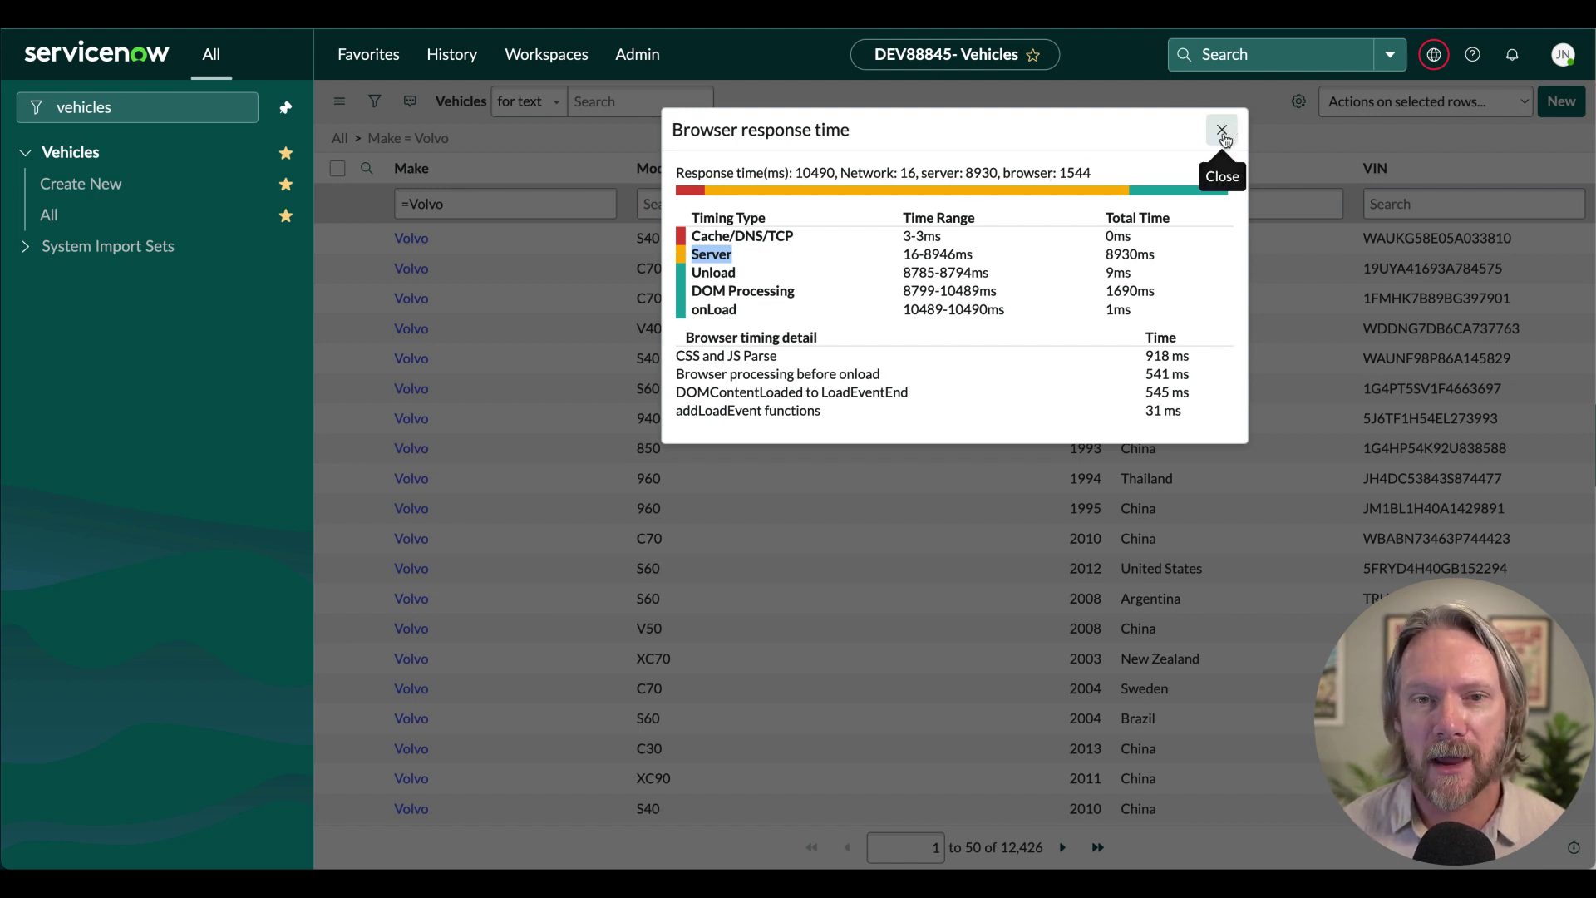
{"action": "left_click", "coordinate": [1221, 131]}
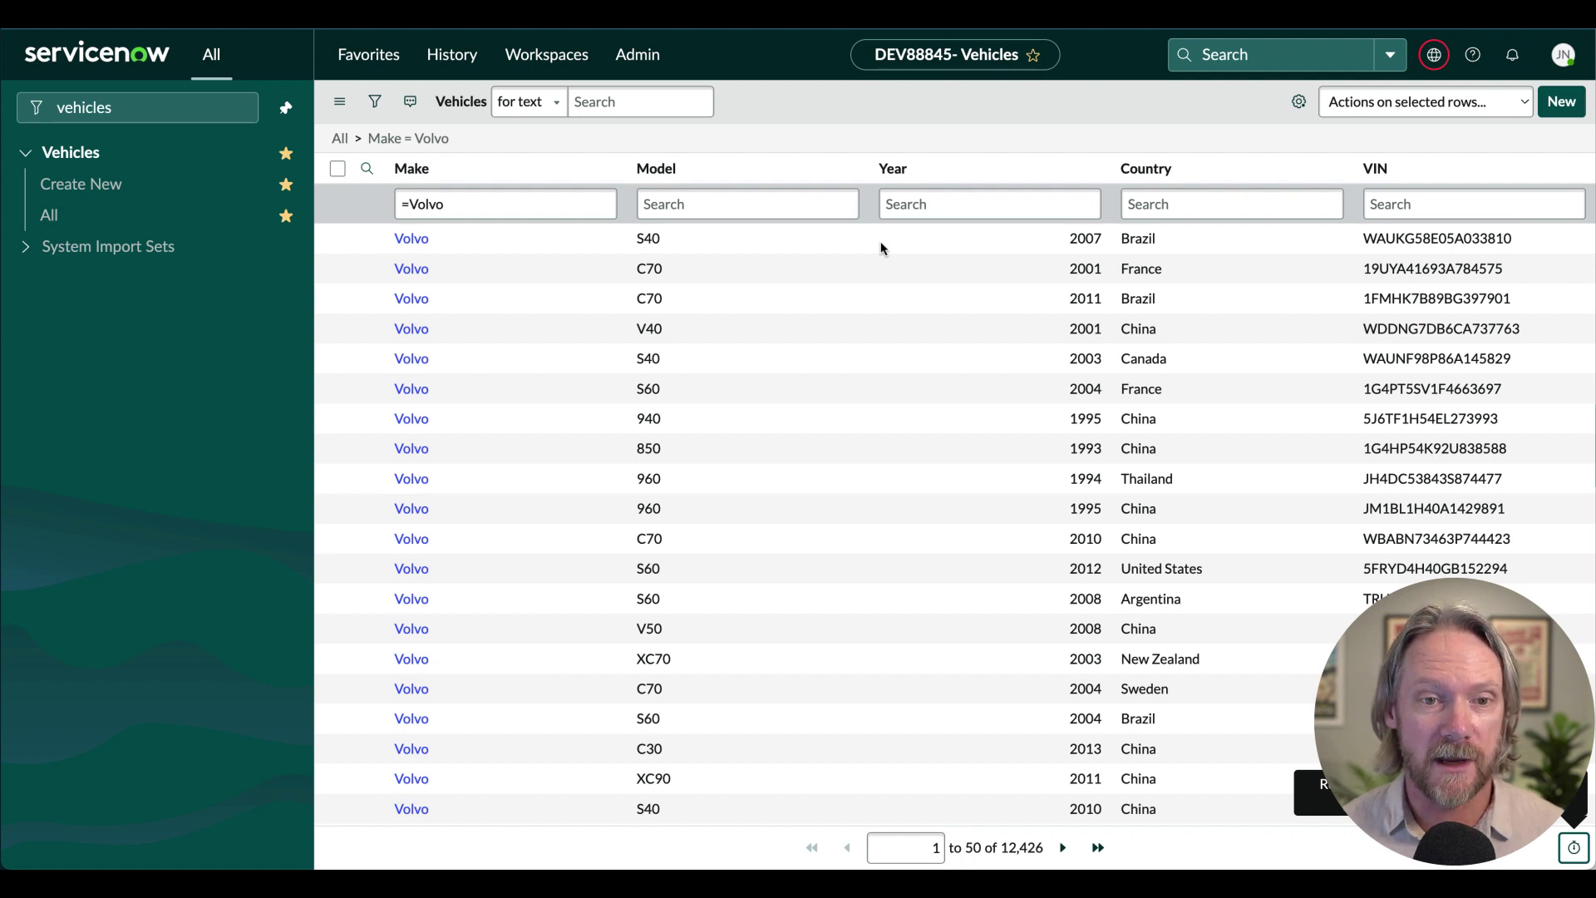
Step: In VS Code, walk through GlideStopWatch.js: the cacheFlush call, the timer, and the make=Volvo condition
{"action": "key", "text": "super+Tab"}
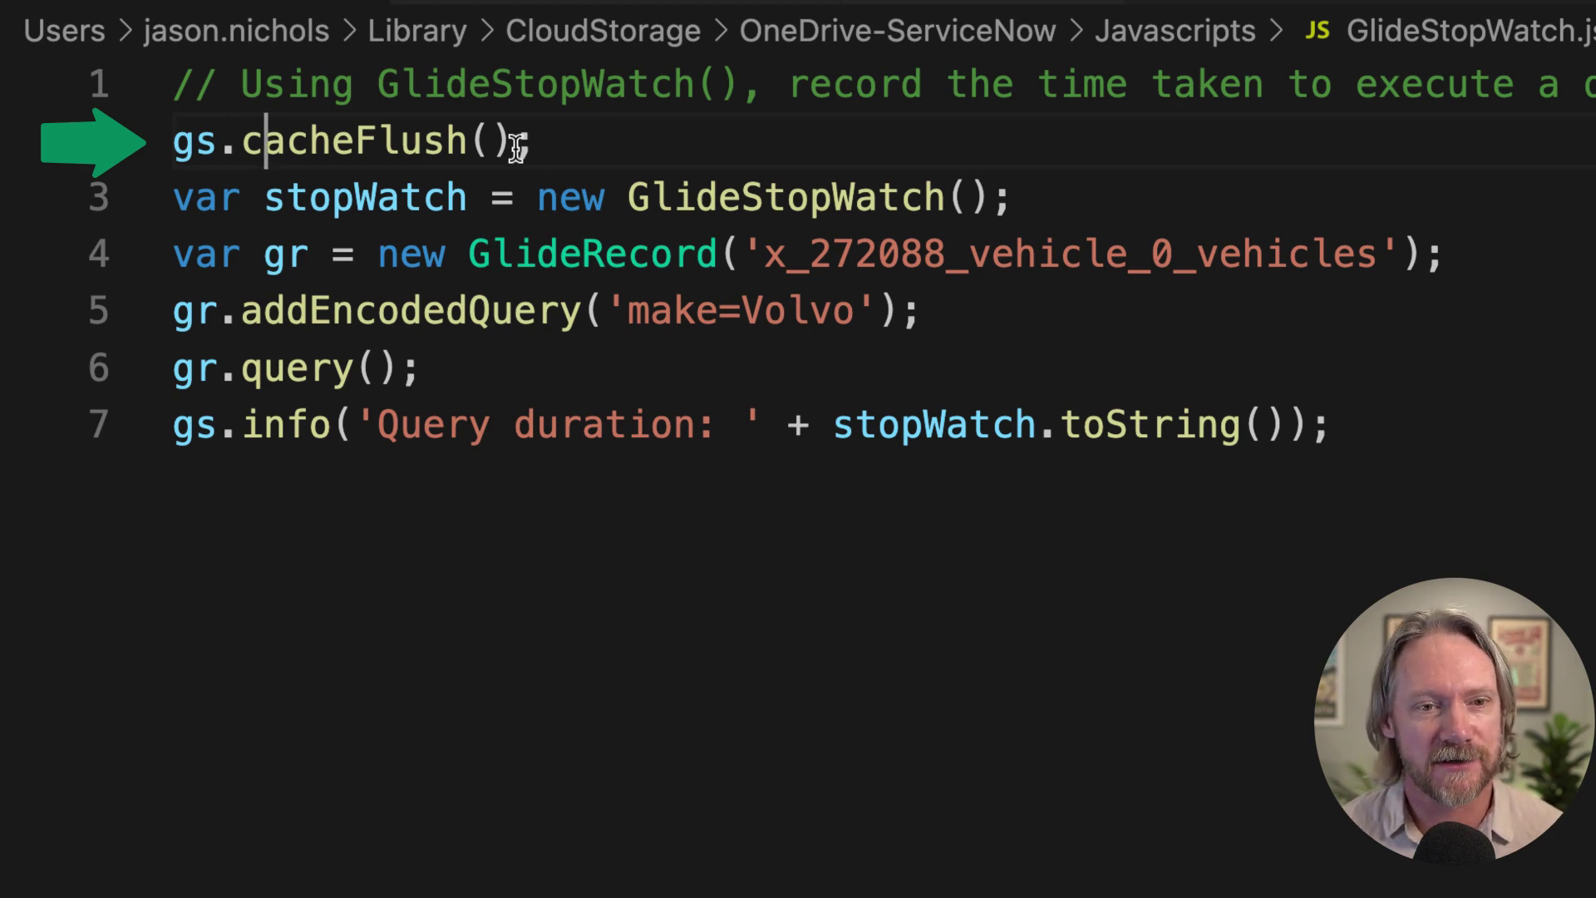
{"action": "left_click_drag", "start_coordinate": [241, 143], "coordinate": [466, 133]}
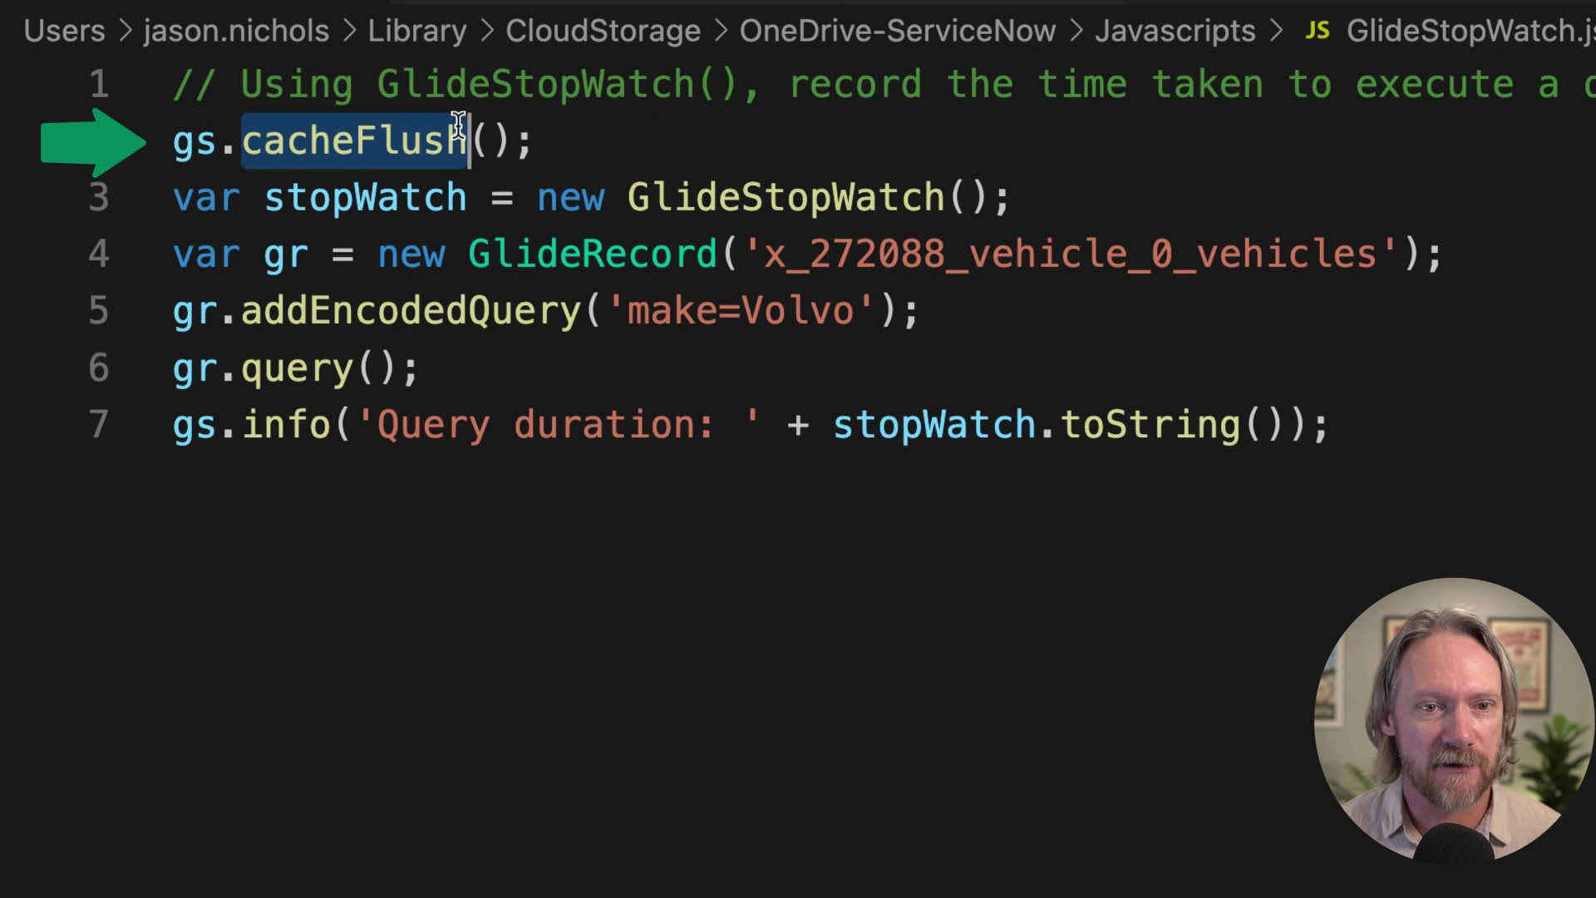
{"action": "left_click", "coordinate": [604, 137]}
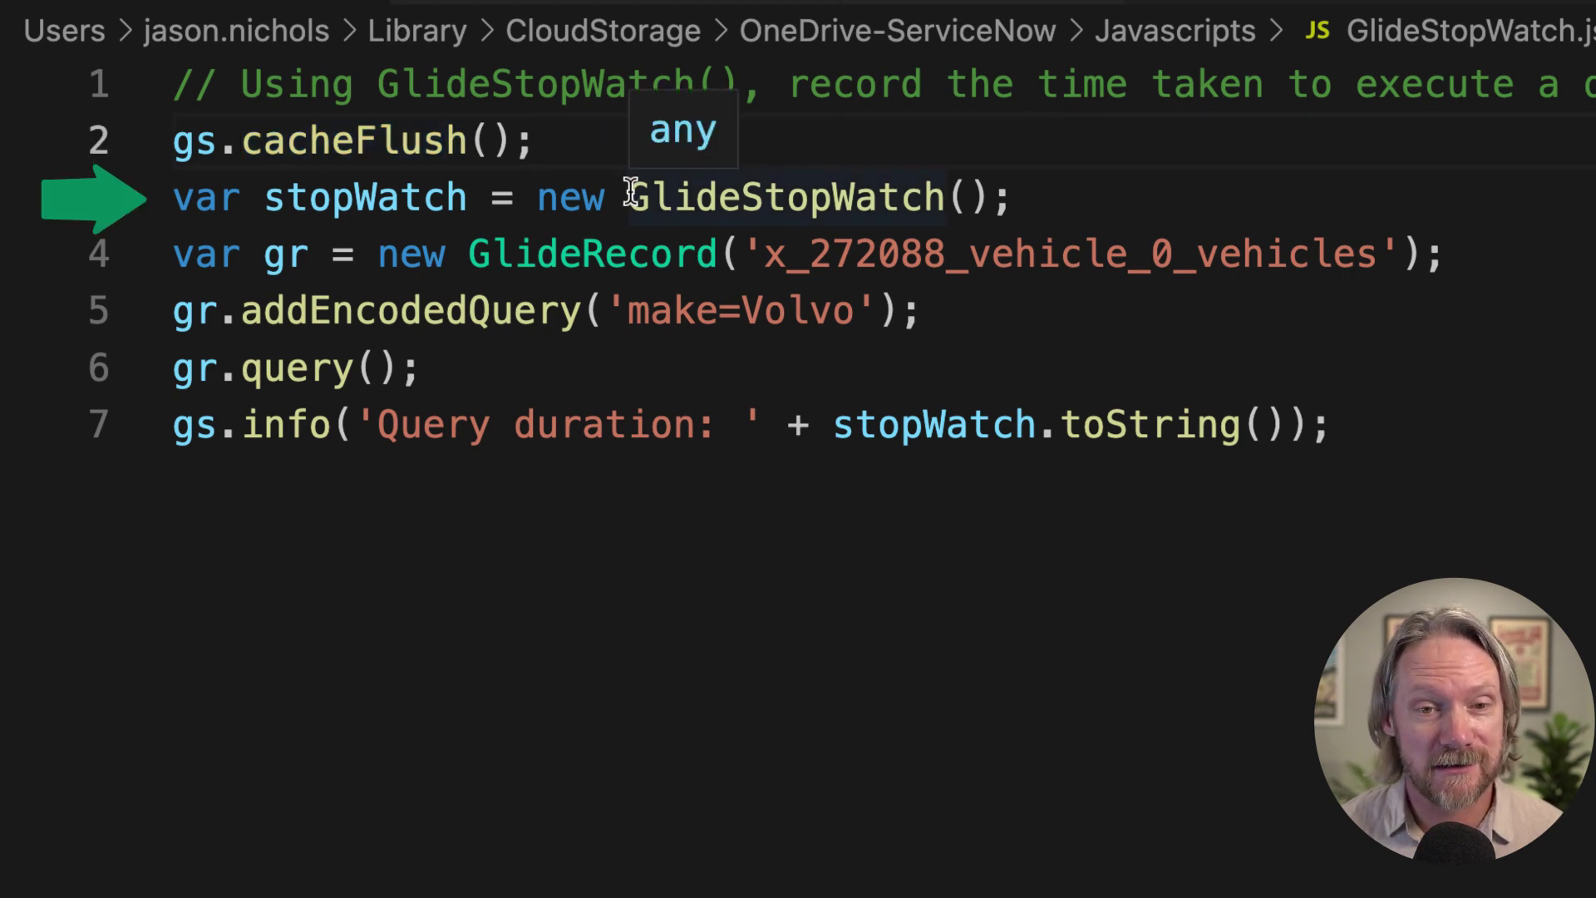
{"action": "left_click_drag", "start_coordinate": [625, 198], "coordinate": [947, 171]}
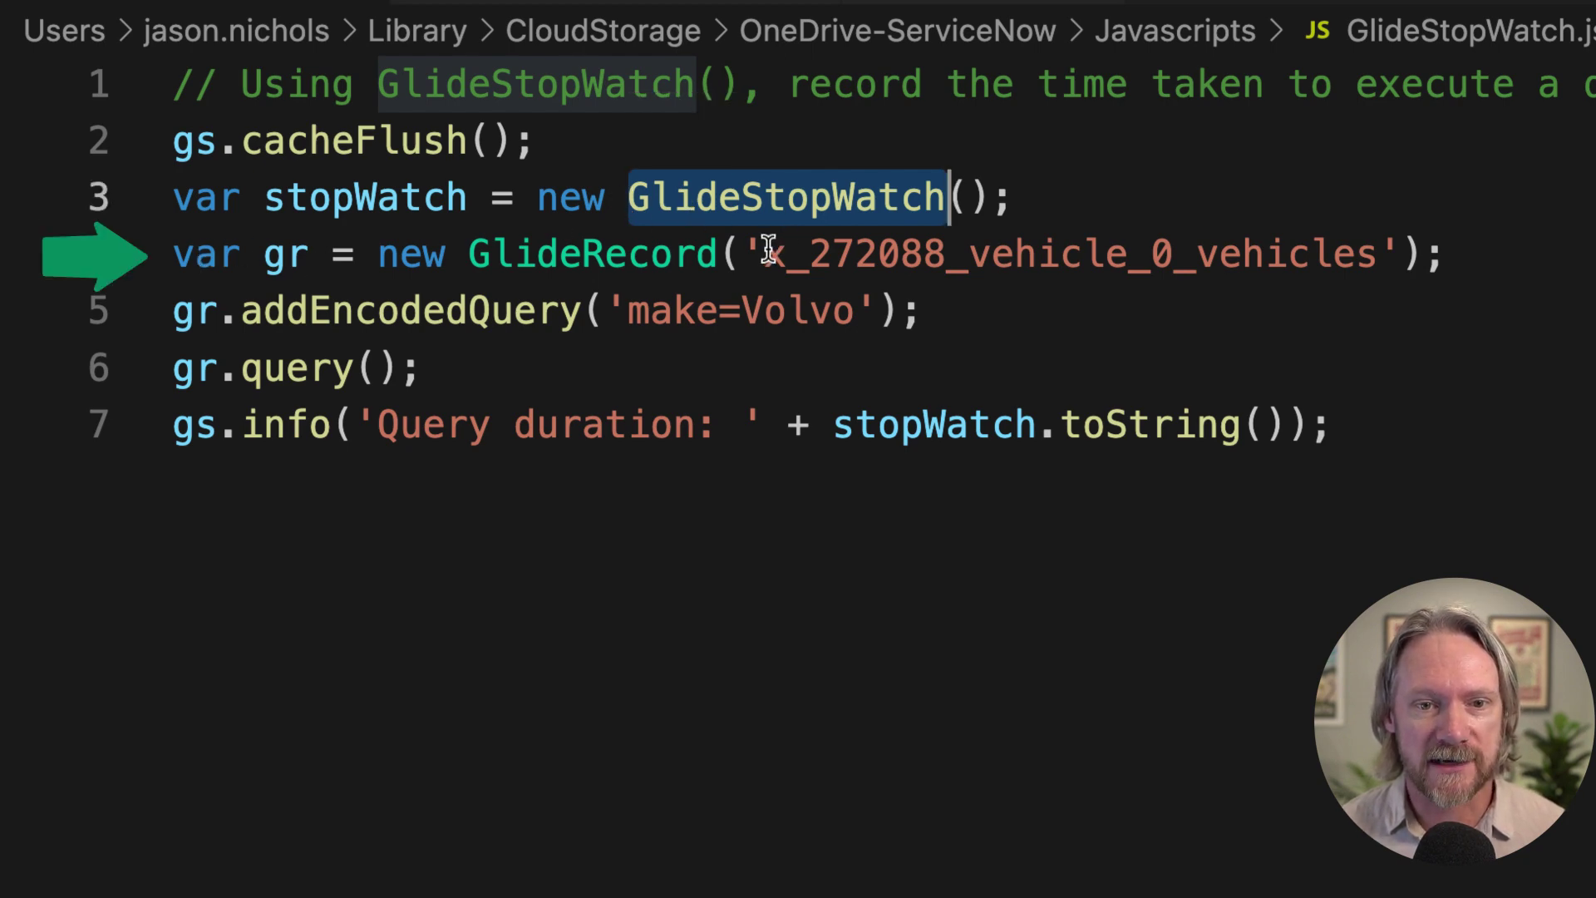
{"action": "left_click_drag", "start_coordinate": [630, 312], "coordinate": [835, 313]}
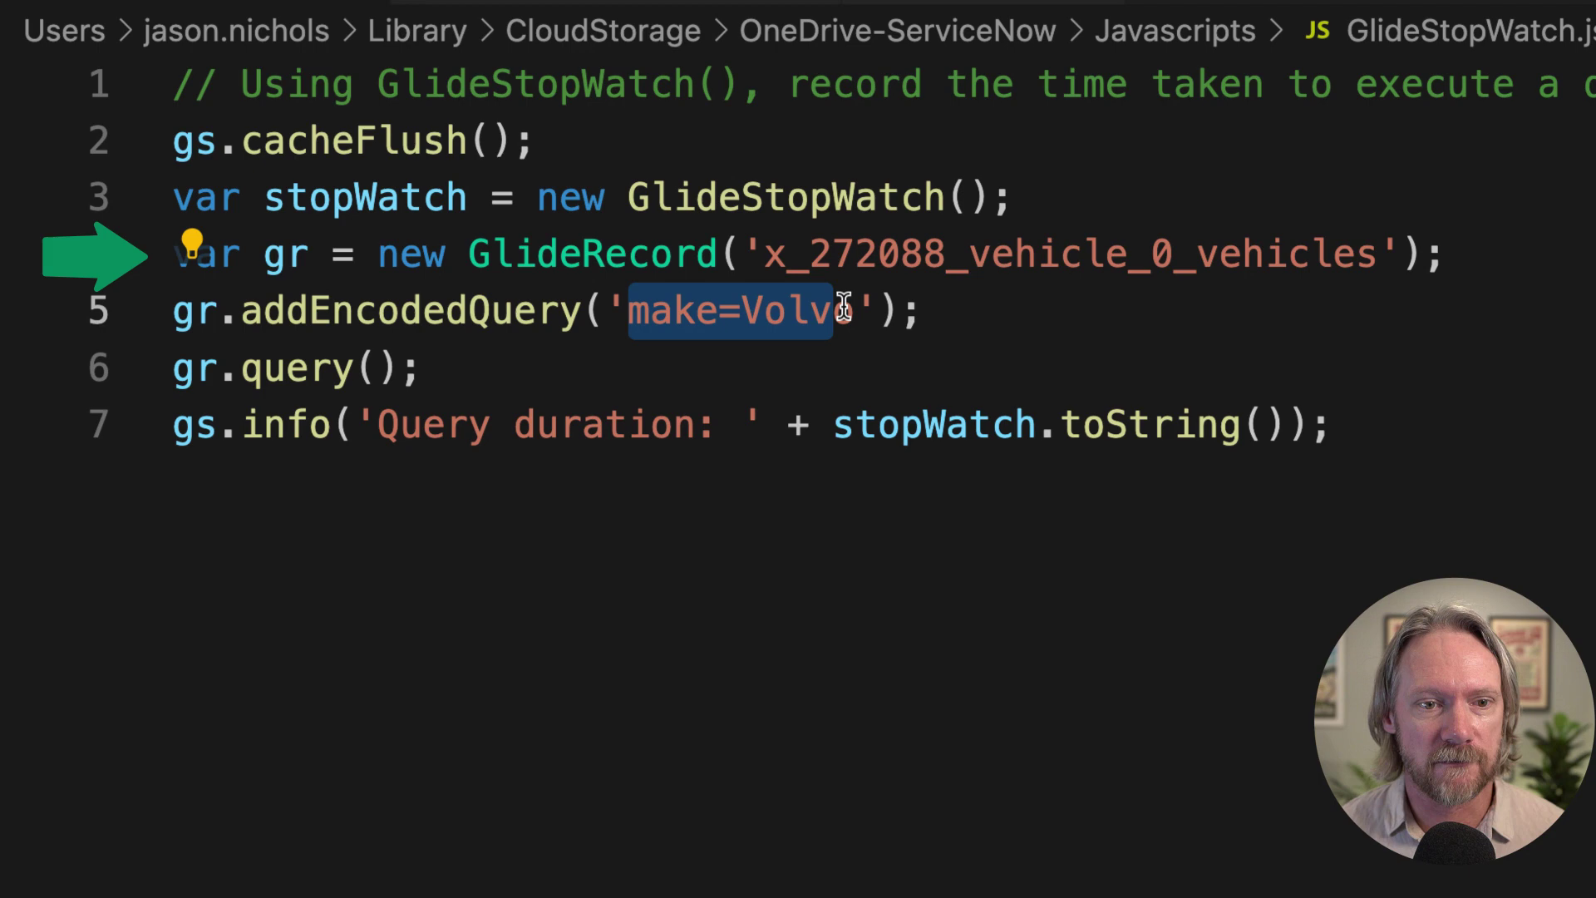
Step: Highlight the query-duration log line, then select the entire script and go back to the browser
{"action": "triple_click", "coordinate": [189, 428]}
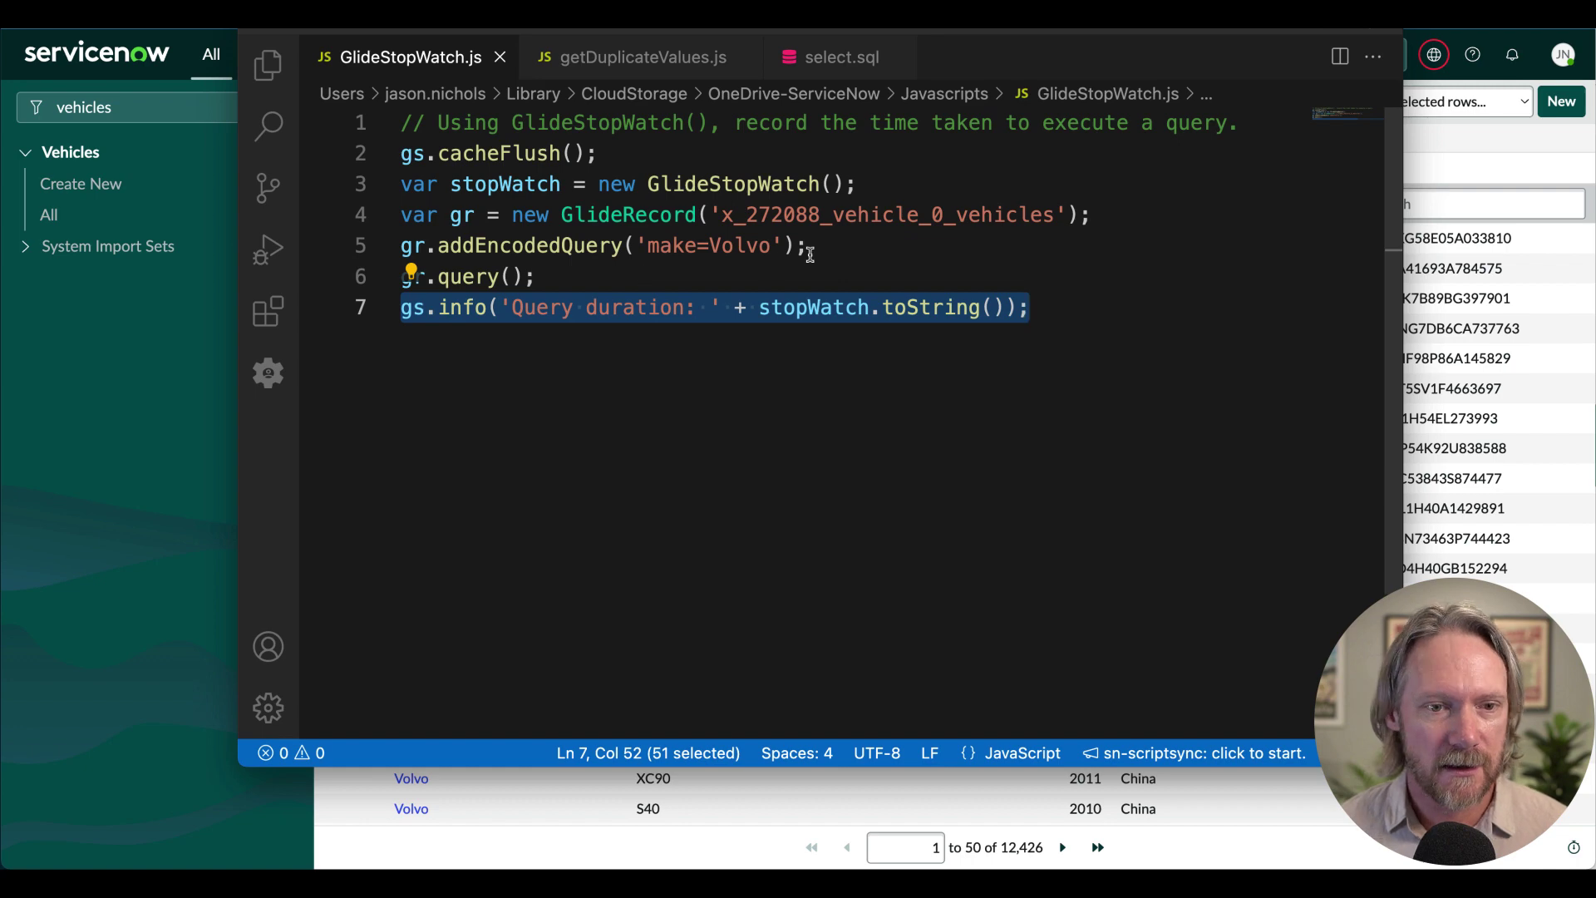
{"action": "key", "text": "super+a"}
{"action": "key", "text": "ctrl+c"}
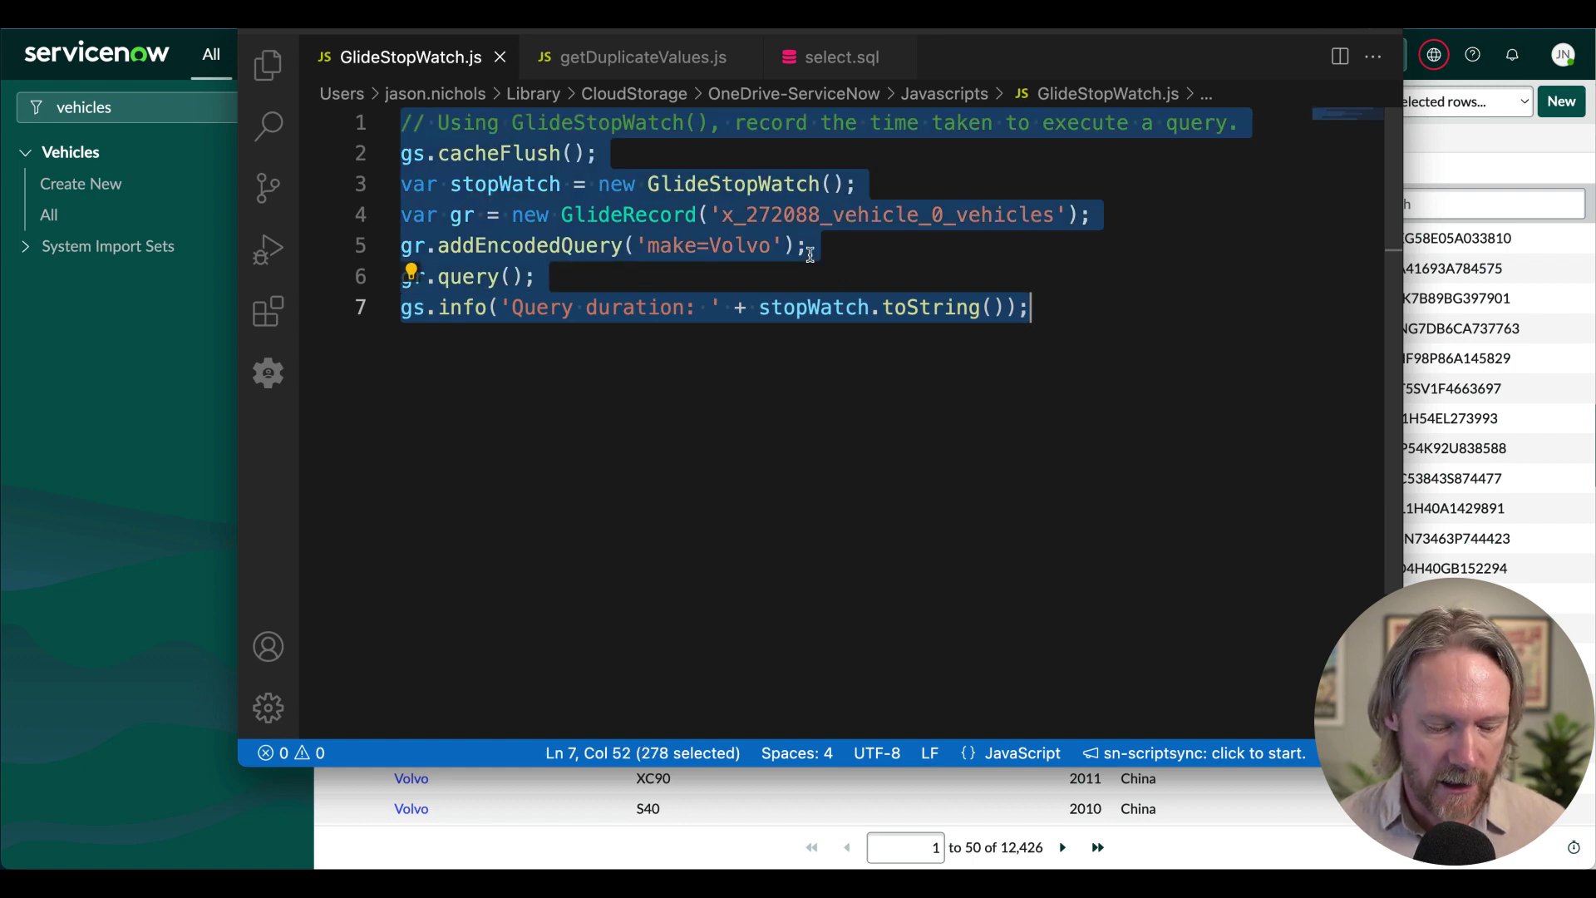
{"action": "left_click", "coordinate": [175, 391]}
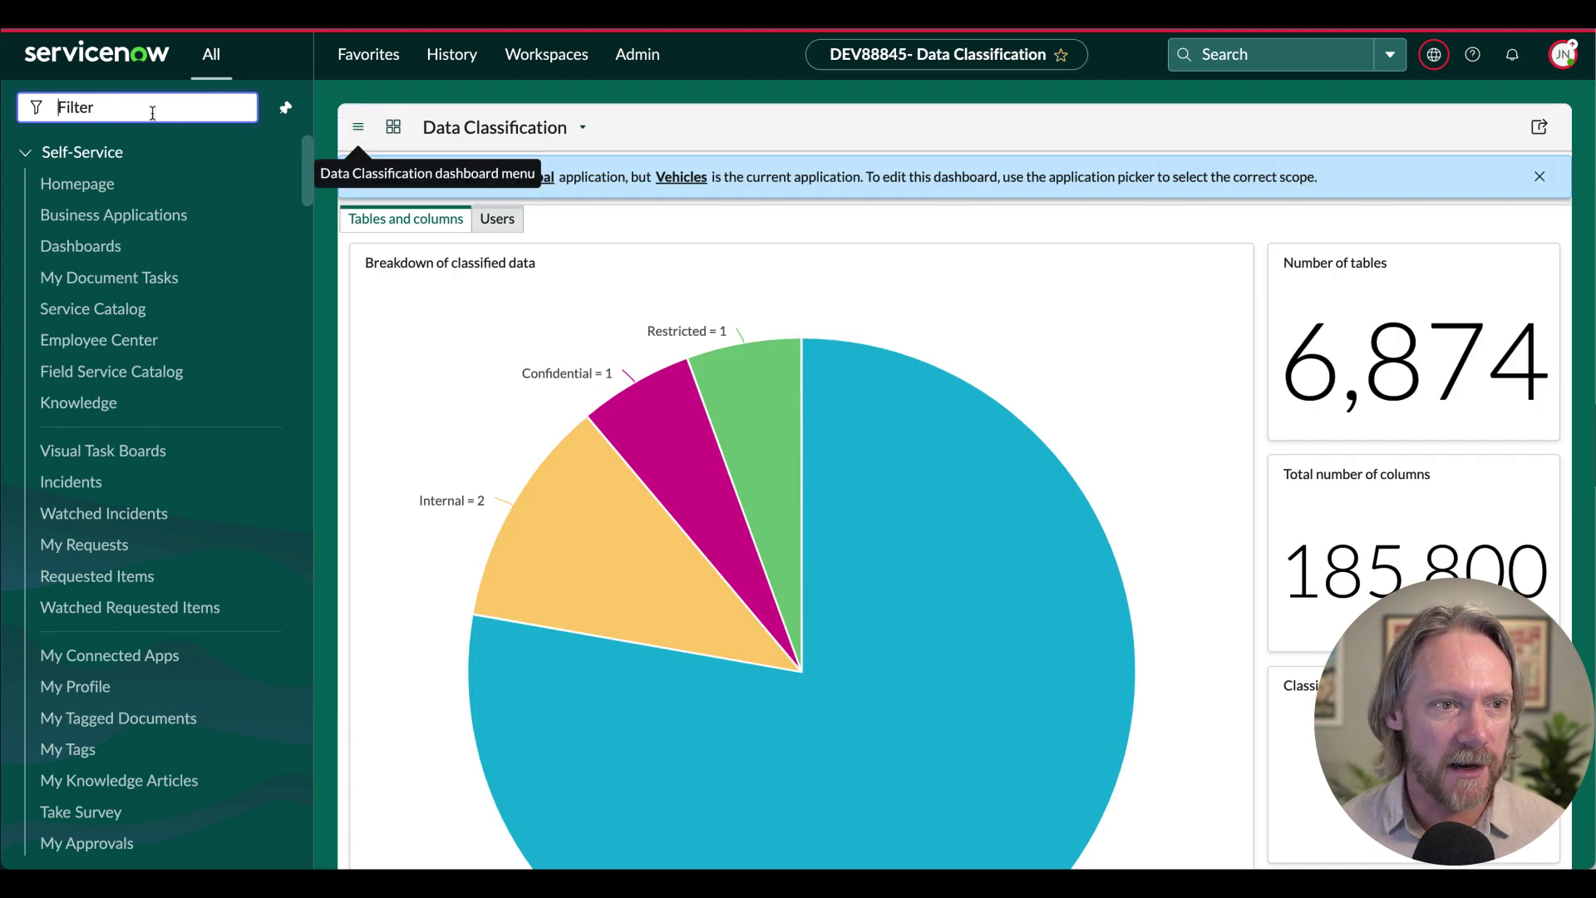
Step: Paste the timing script into Scripts - Background and run it in the global scope
{"action": "type", "text": "backgrou"}
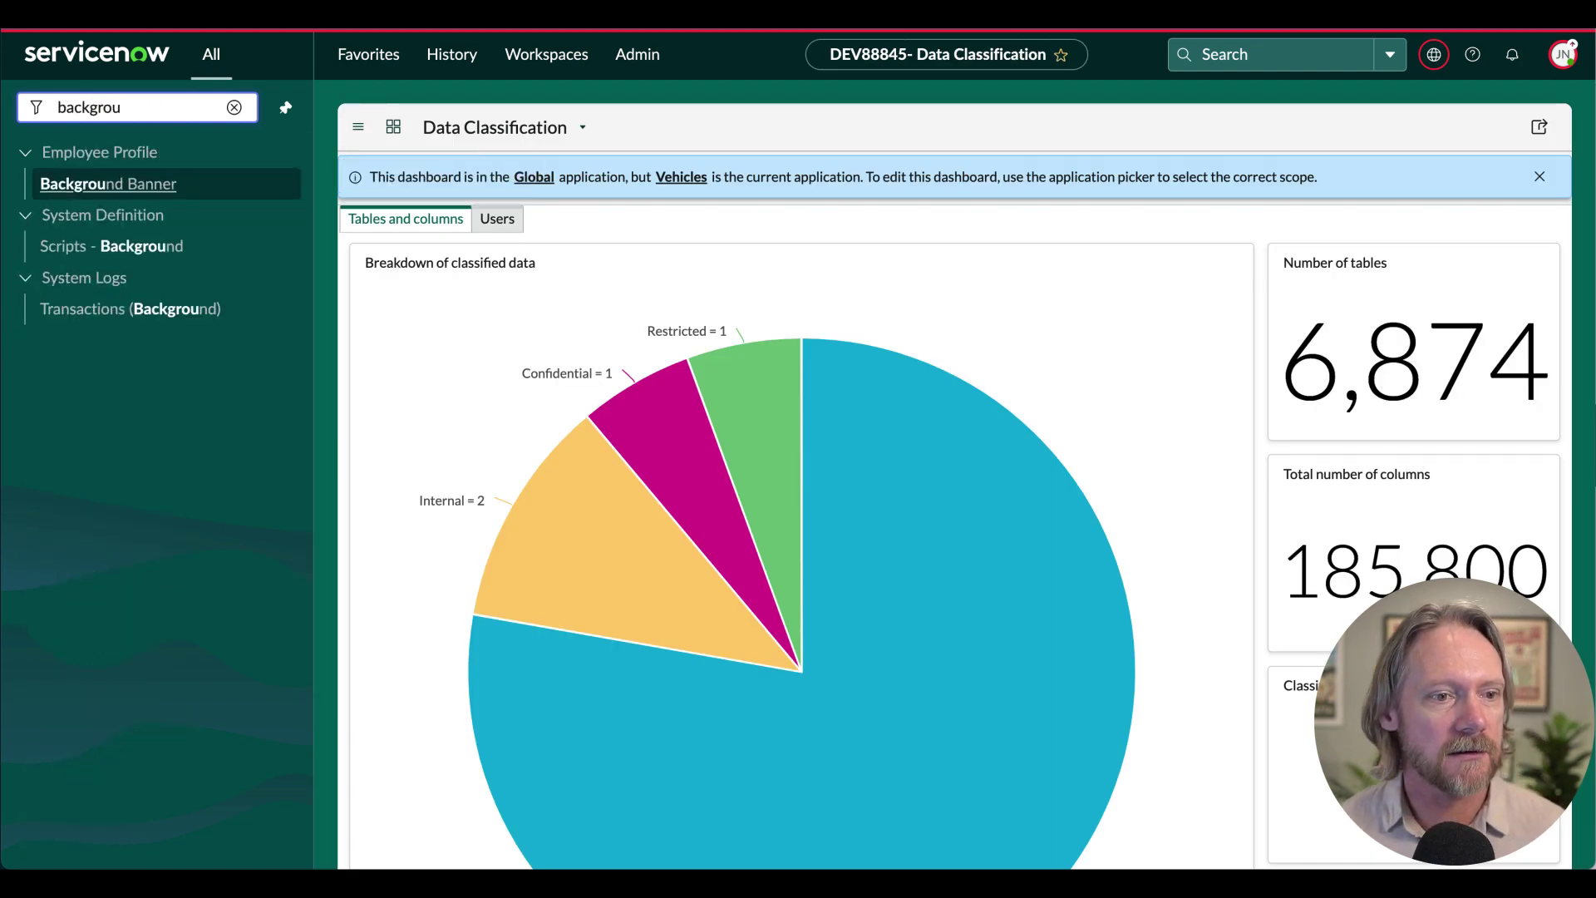
{"action": "left_click", "coordinate": [106, 255]}
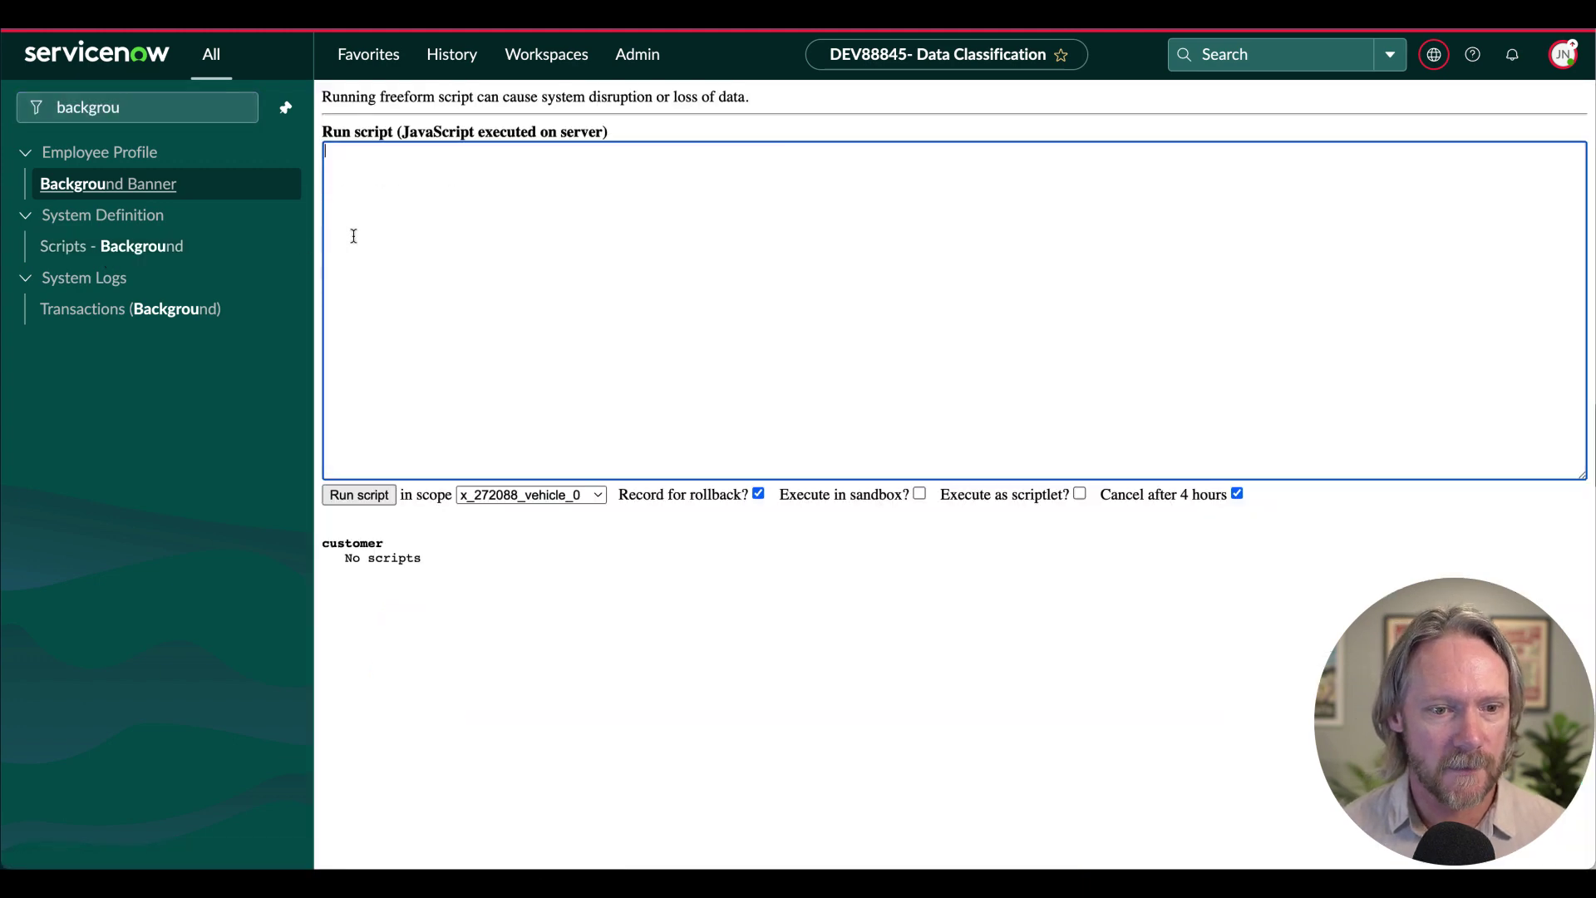
{"action": "key", "text": "ctrl+v"}
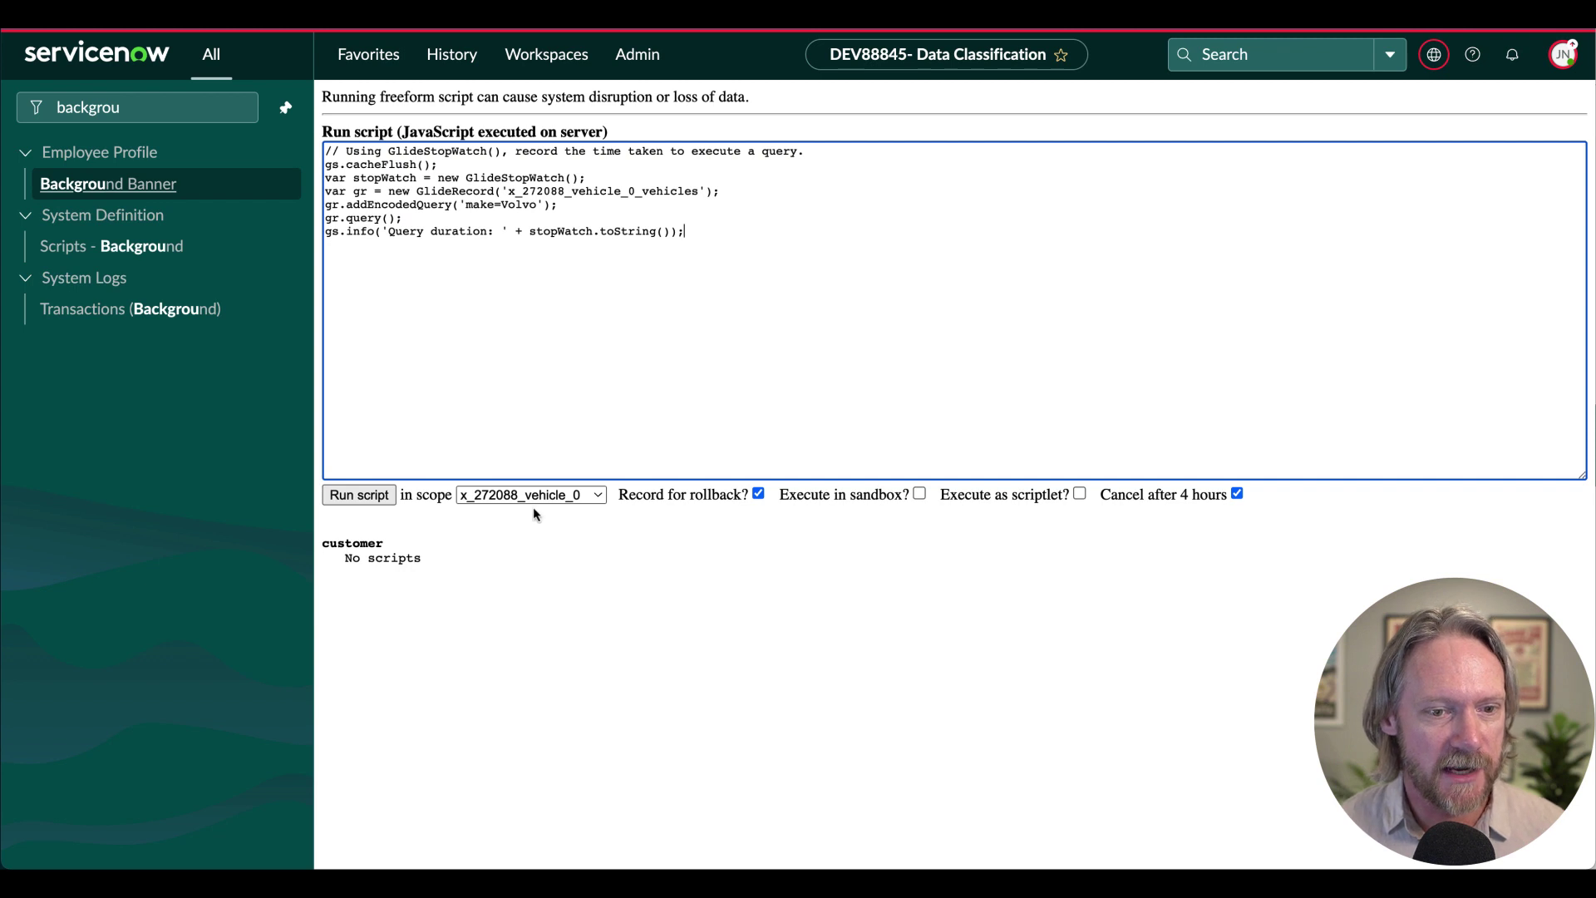
{"action": "left_click", "coordinate": [503, 495]}
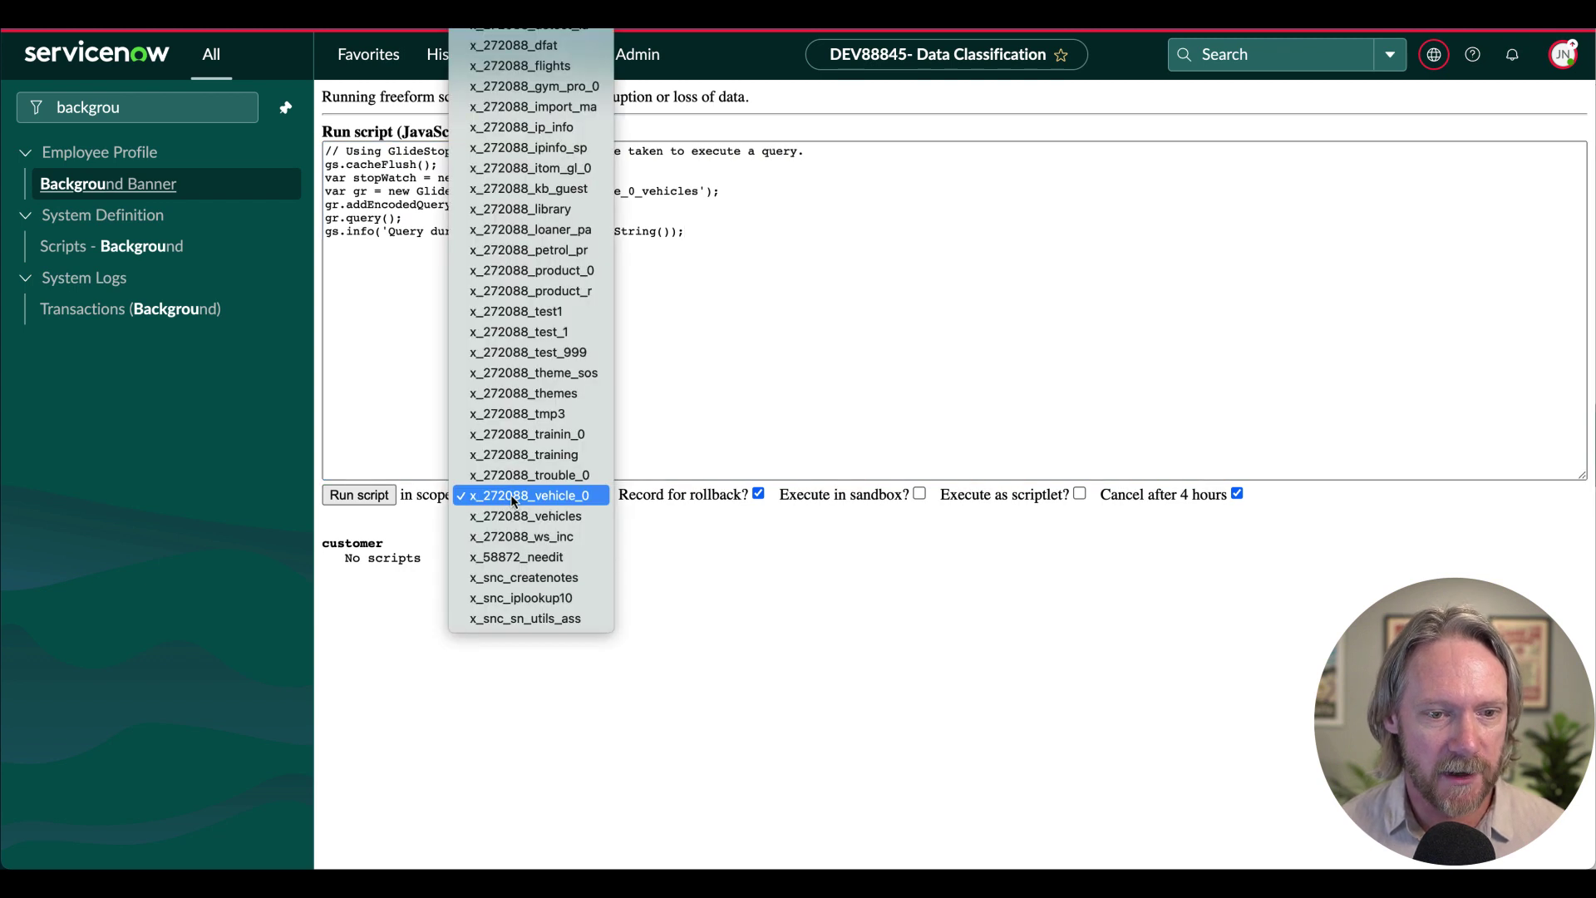
{"action": "left_click", "coordinate": [499, 67]}
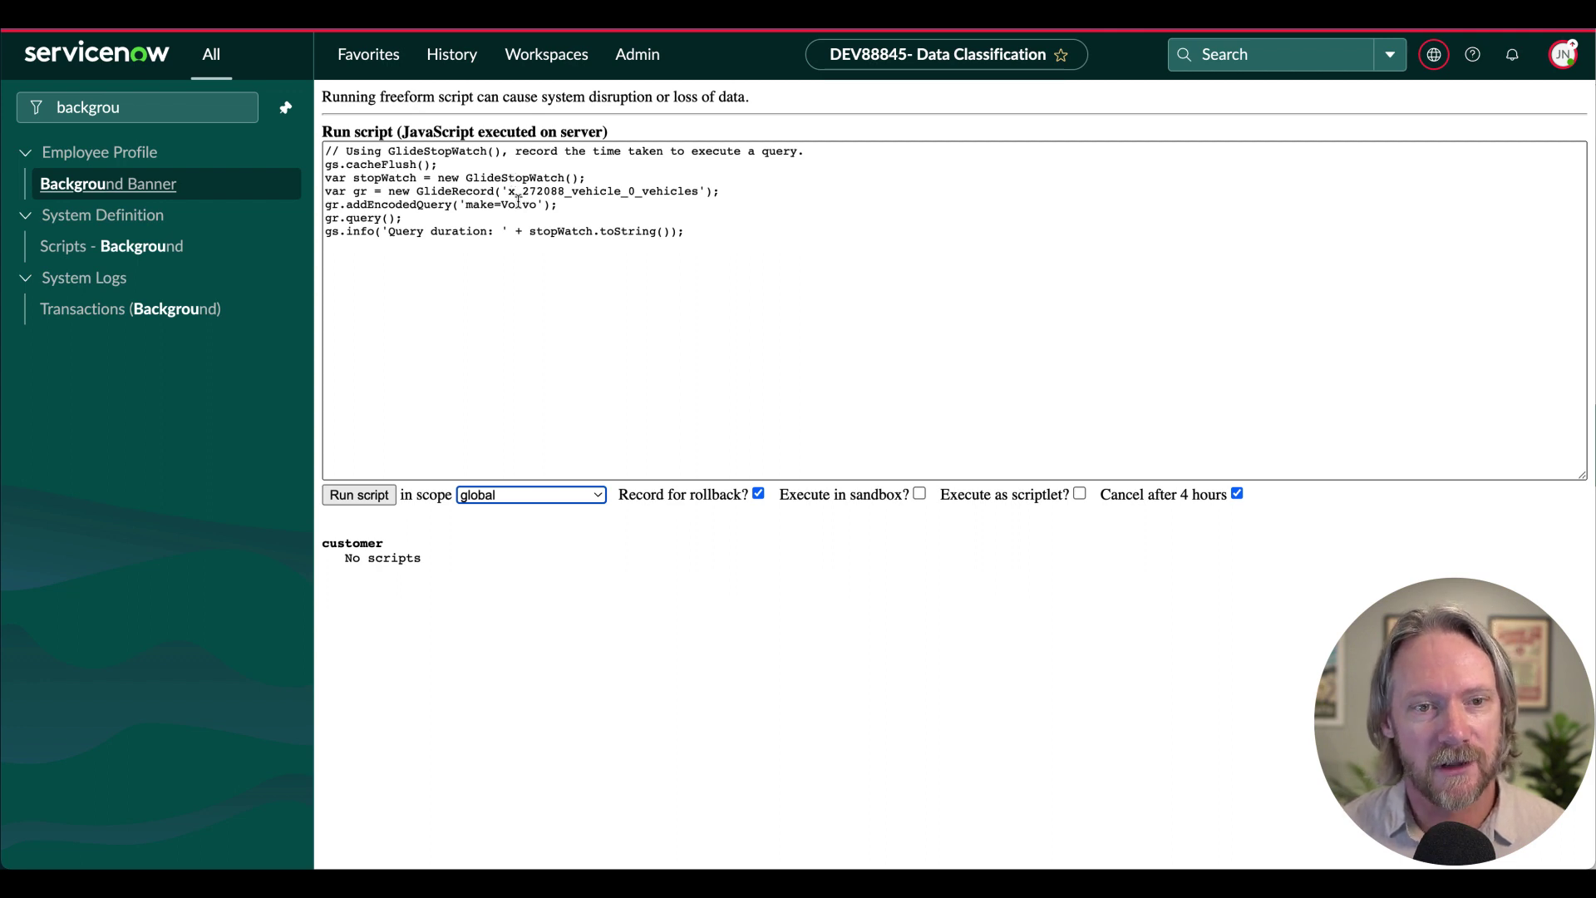
{"action": "left_click", "coordinate": [352, 502]}
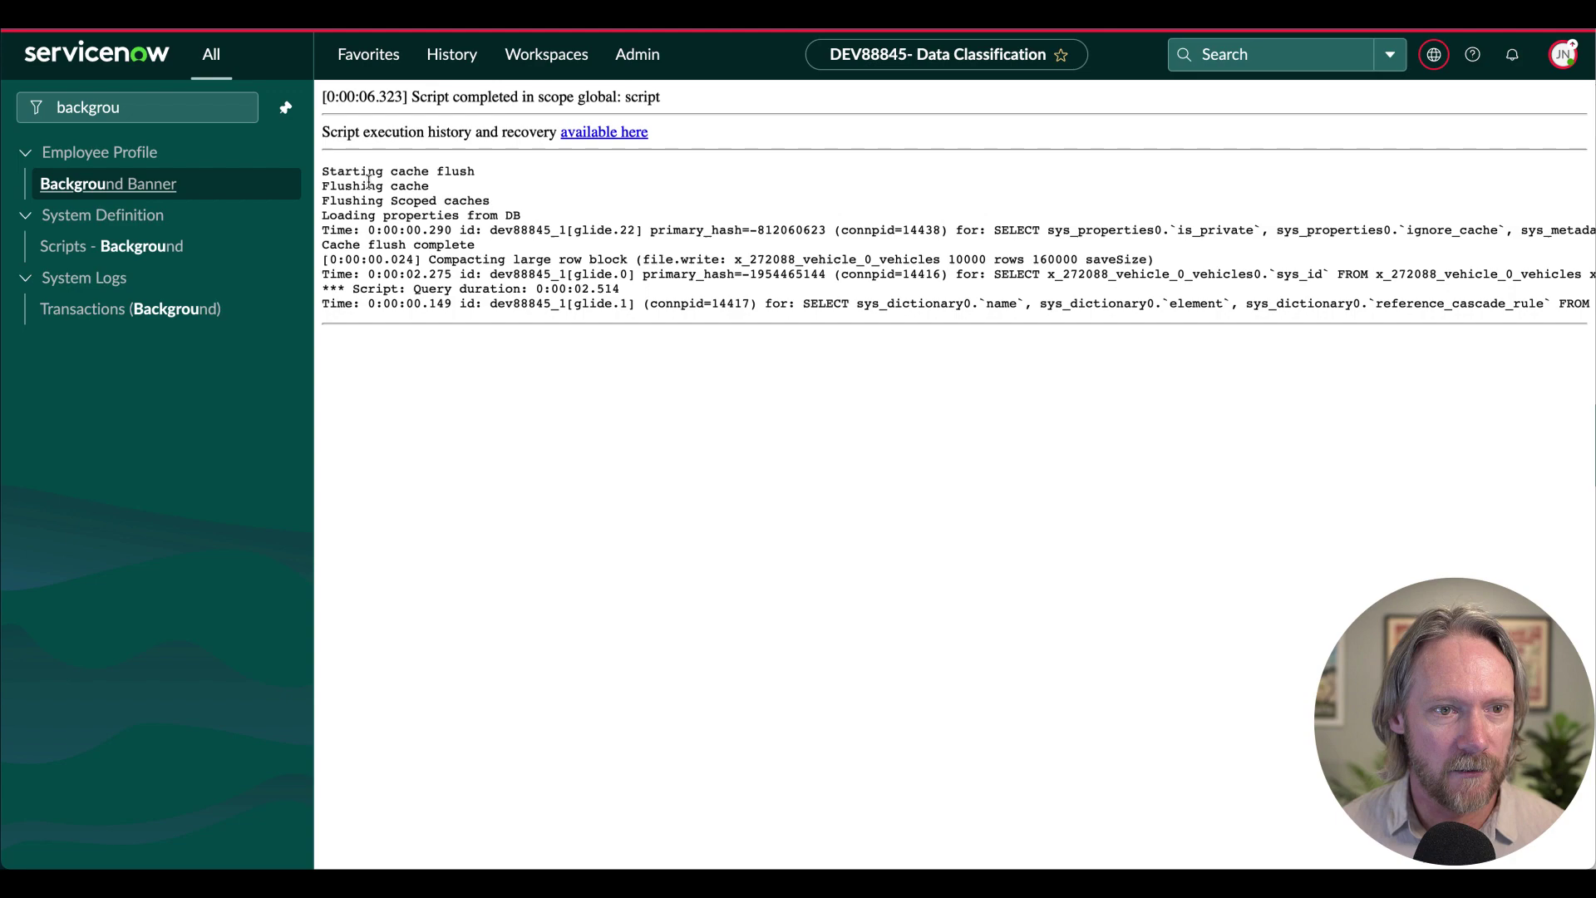
Step: Highlight the cache flush lines and the 0:00:02.514 query duration in the output
{"action": "left_click_drag", "start_coordinate": [367, 171], "coordinate": [388, 200]}
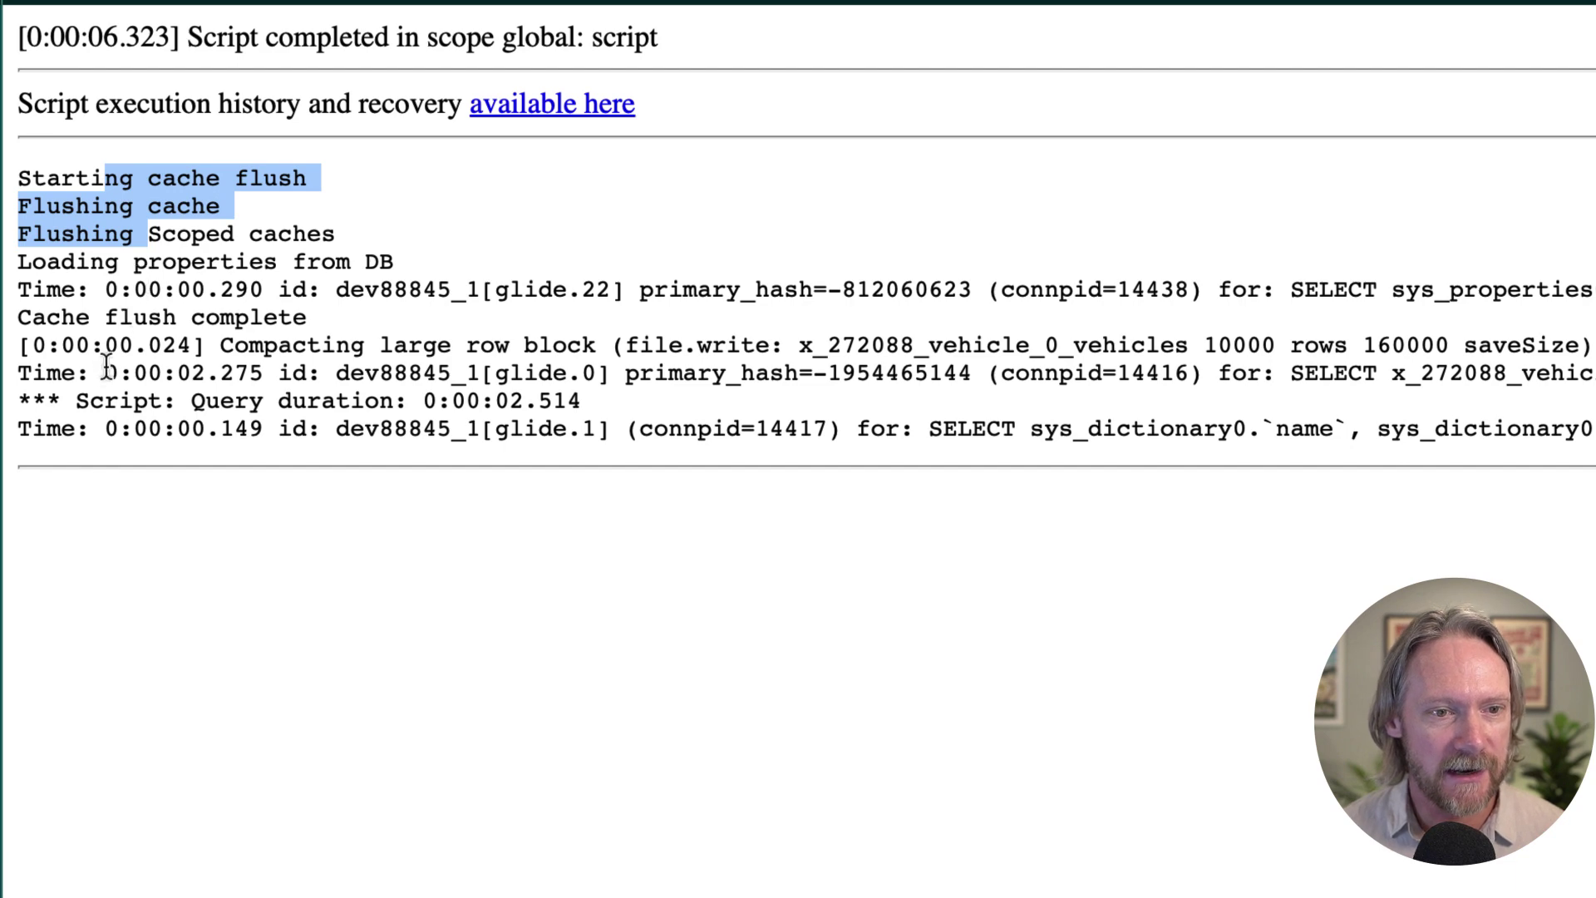
{"action": "left_click_drag", "start_coordinate": [75, 400], "coordinate": [600, 402]}
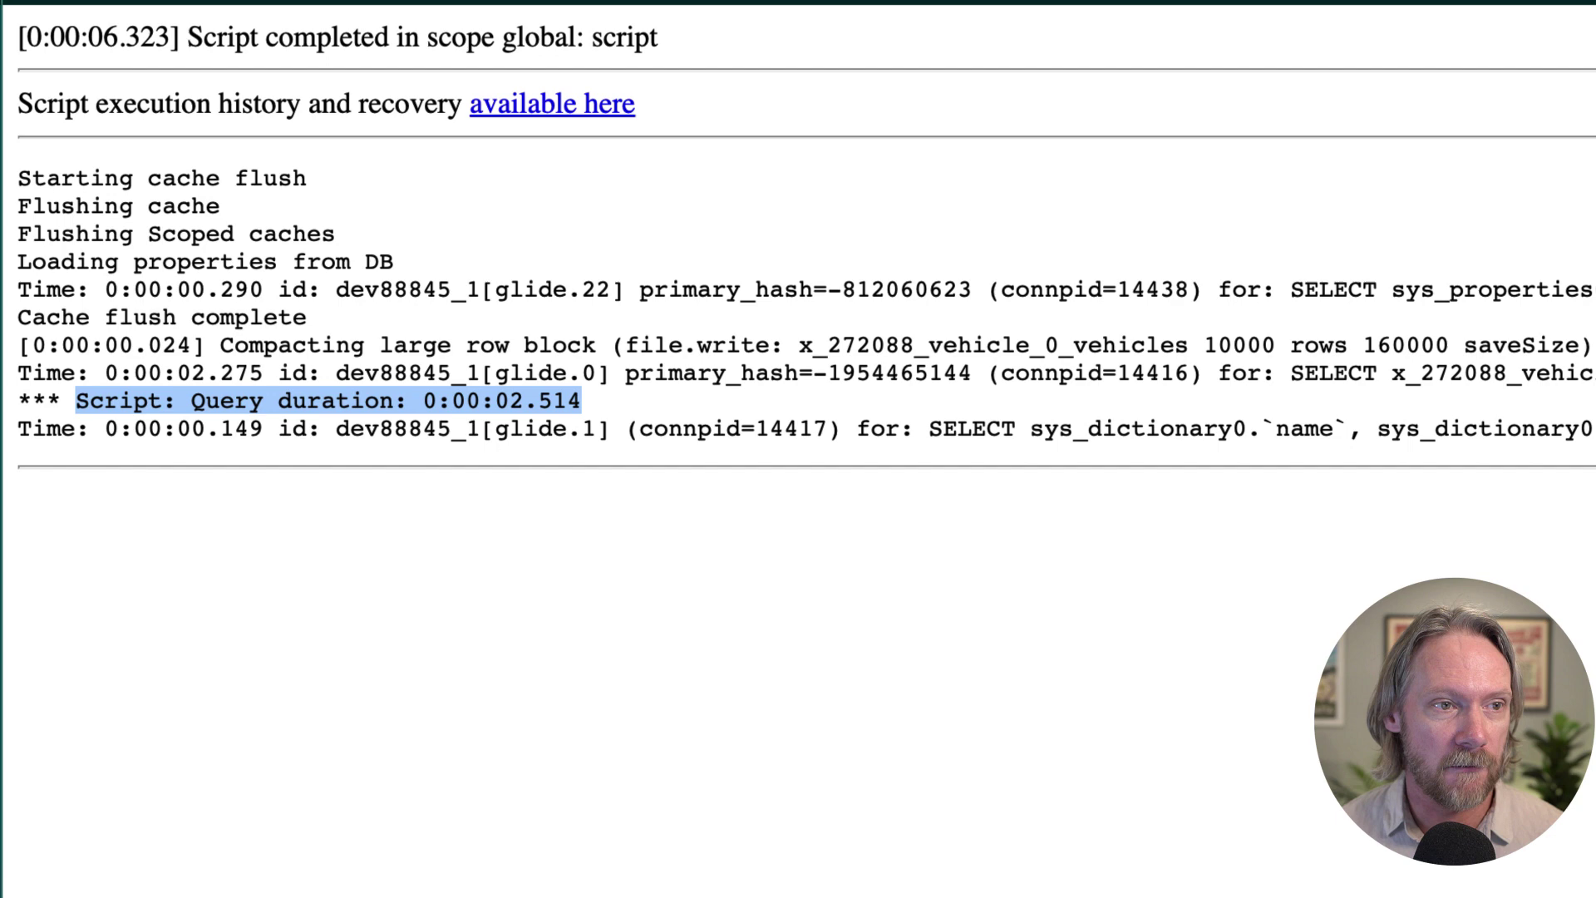
Step: Rerun the Volvo timing script from the editor and mark the 2.340-second query time
{"action": "key", "text": "super+Left"}
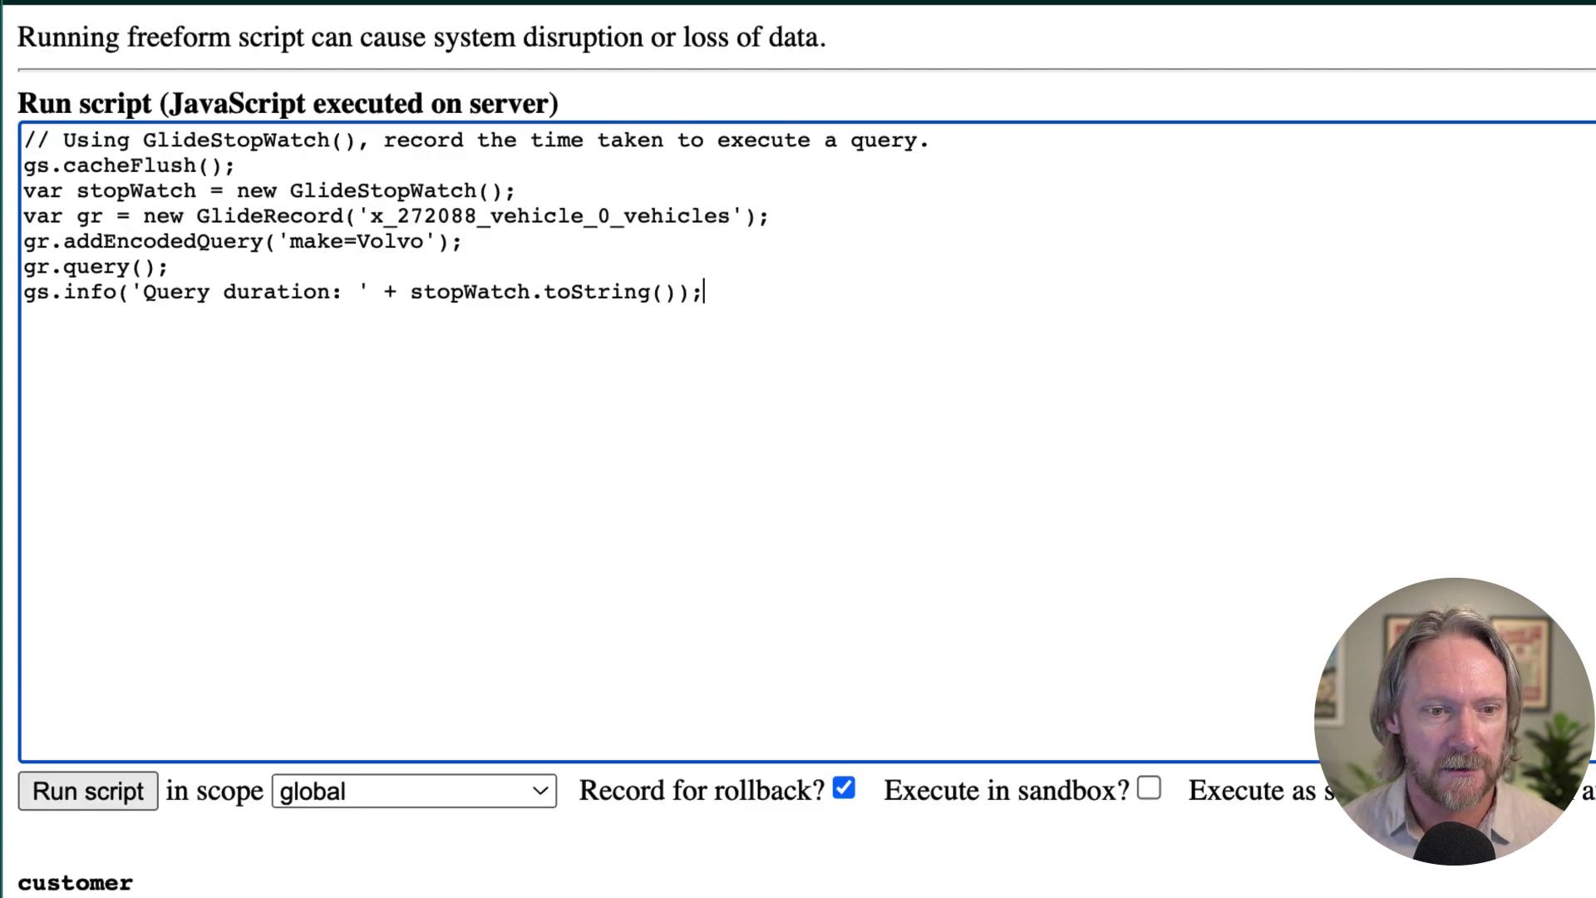
{"action": "left_click", "coordinate": [83, 791]}
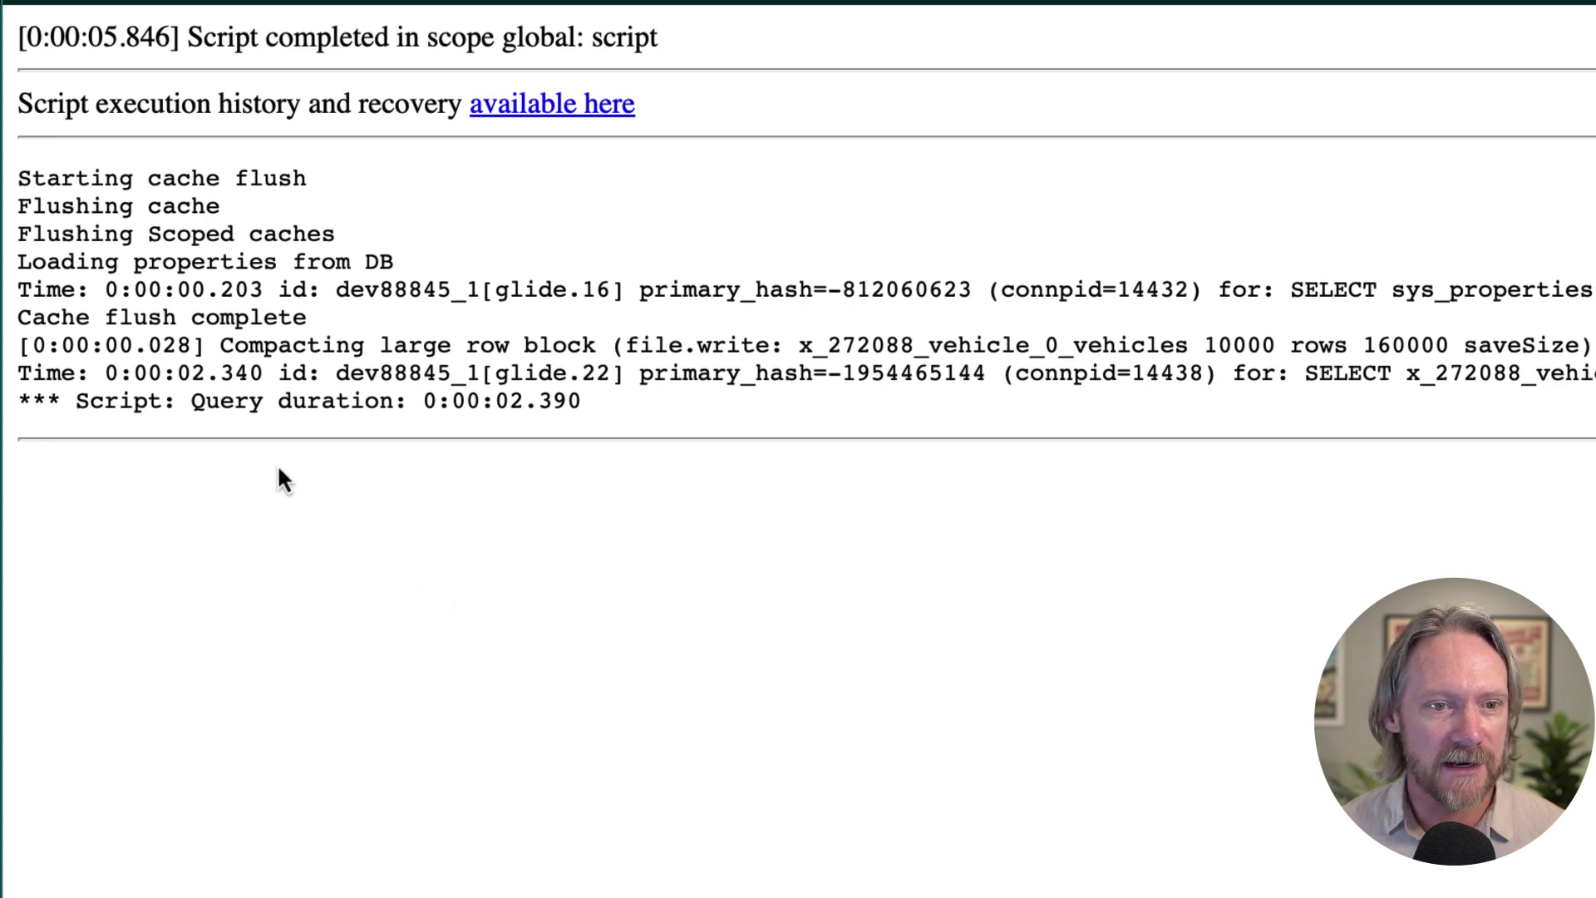
{"action": "left_click_drag", "start_coordinate": [148, 372], "coordinate": [262, 366]}
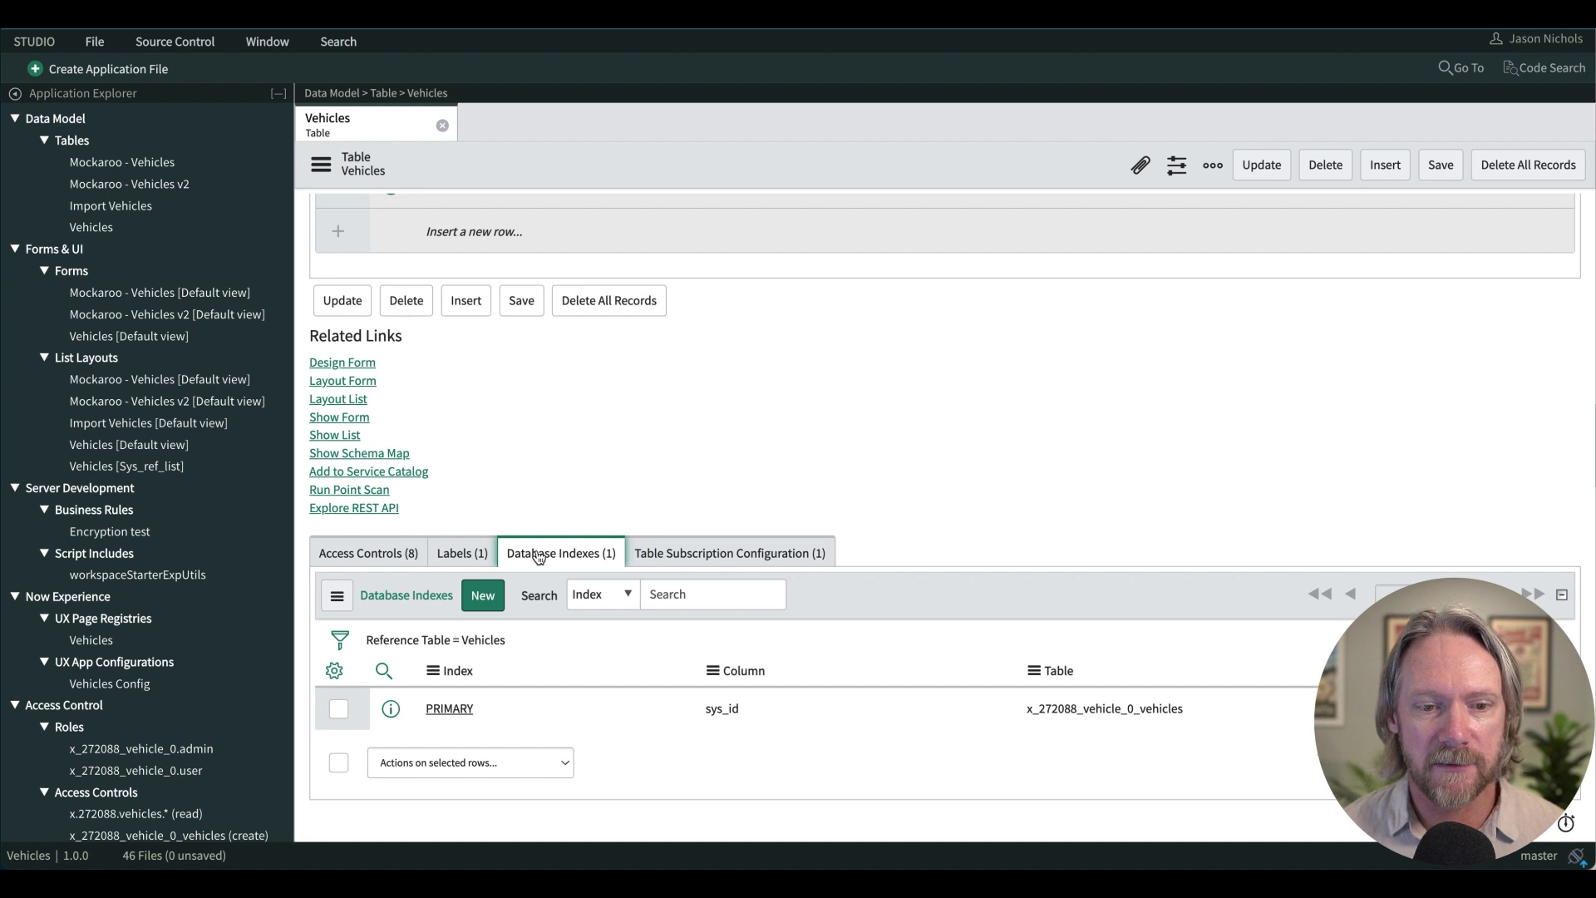
Step: Start a new Vehicles index and move Make, Model and City into its selected fields
{"action": "left_click", "coordinate": [479, 600]}
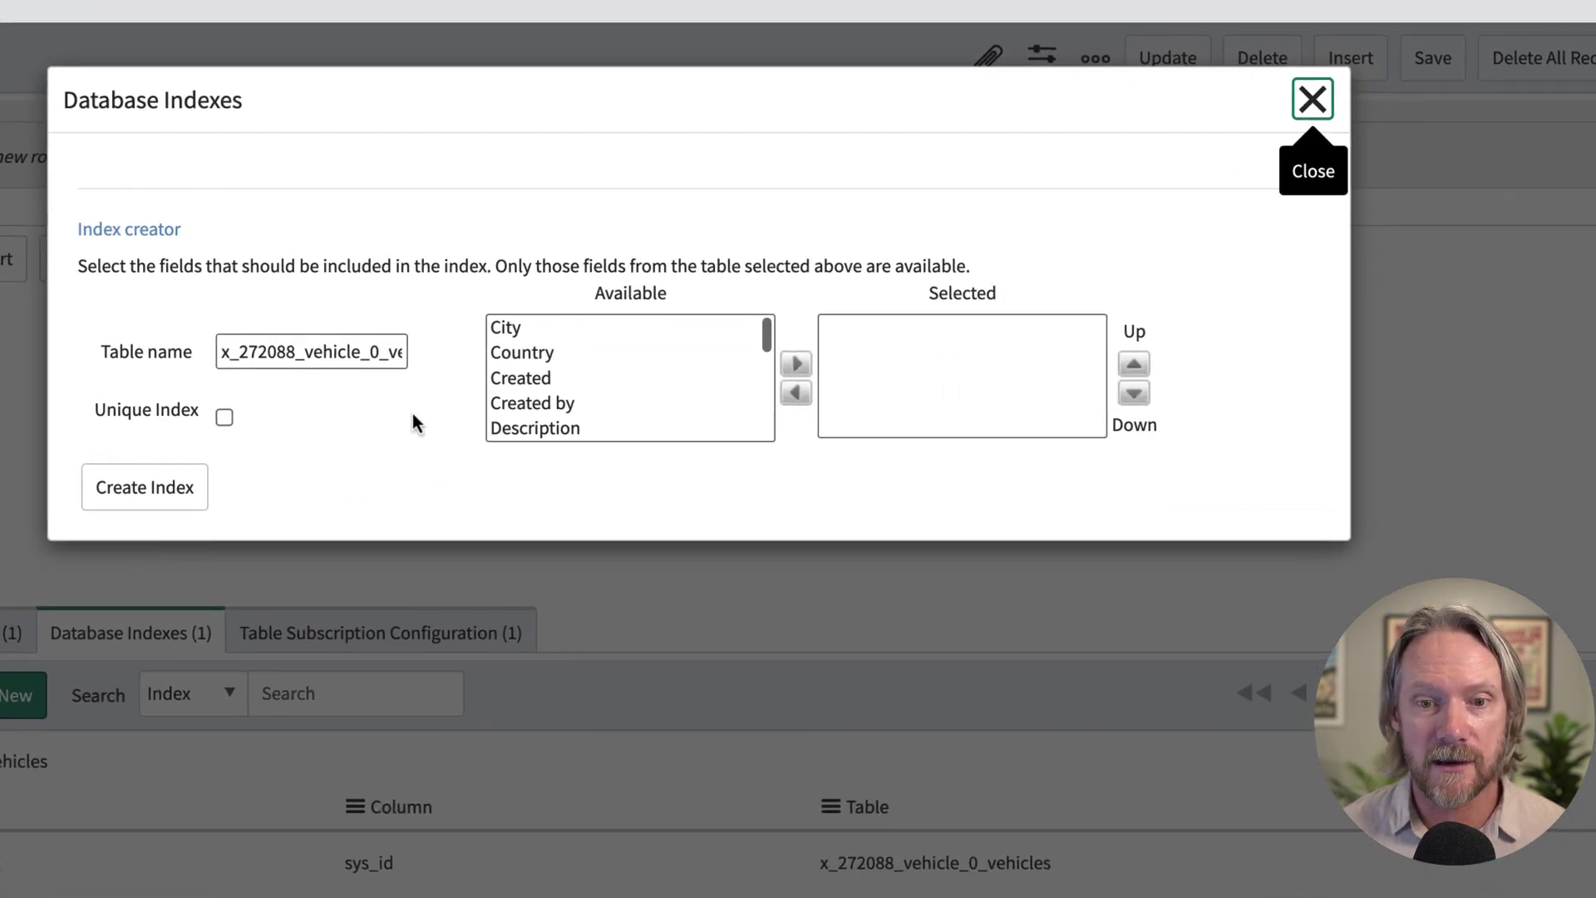
{"action": "scroll", "coordinate": [565, 379], "scroll_direction": "down", "scroll_amount": 3}
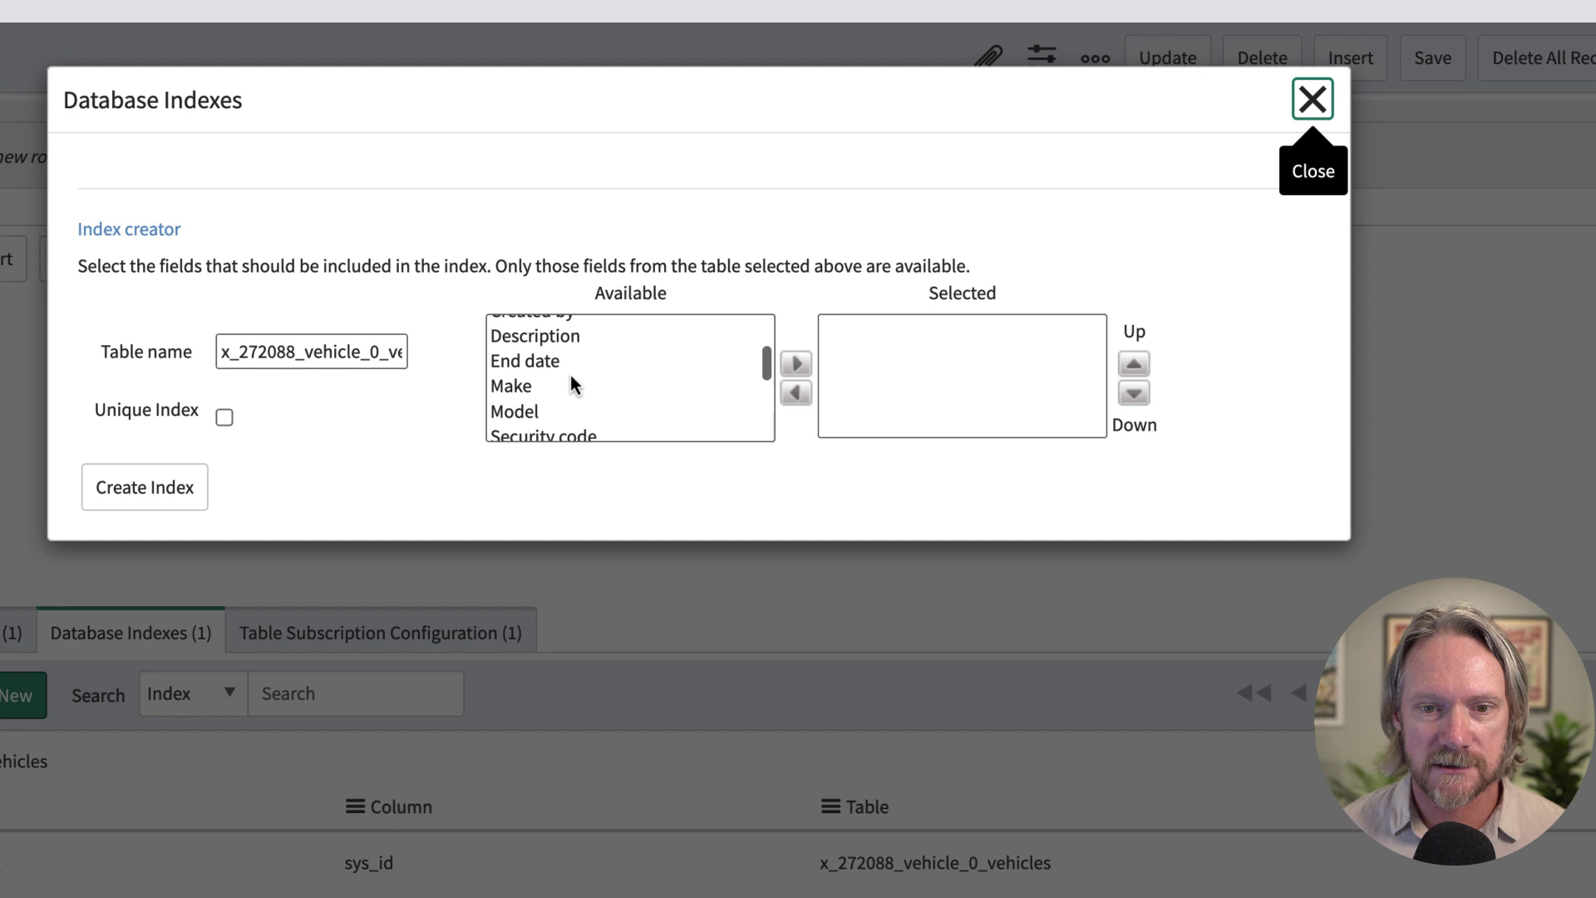
{"action": "left_click", "coordinate": [522, 371]}
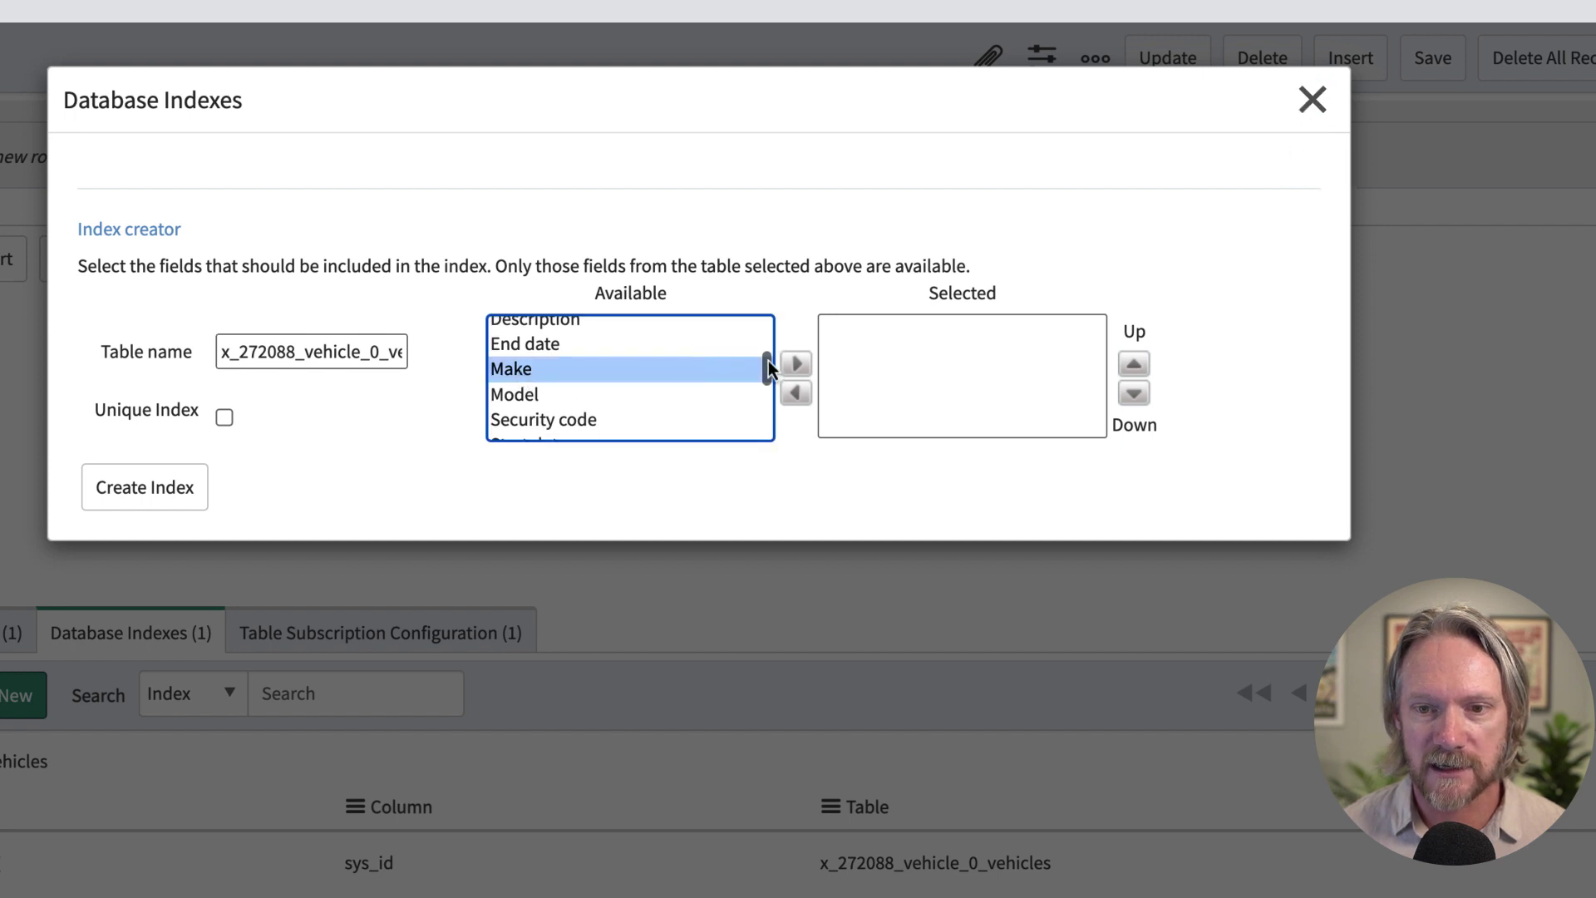
{"action": "left_click", "coordinate": [795, 364]}
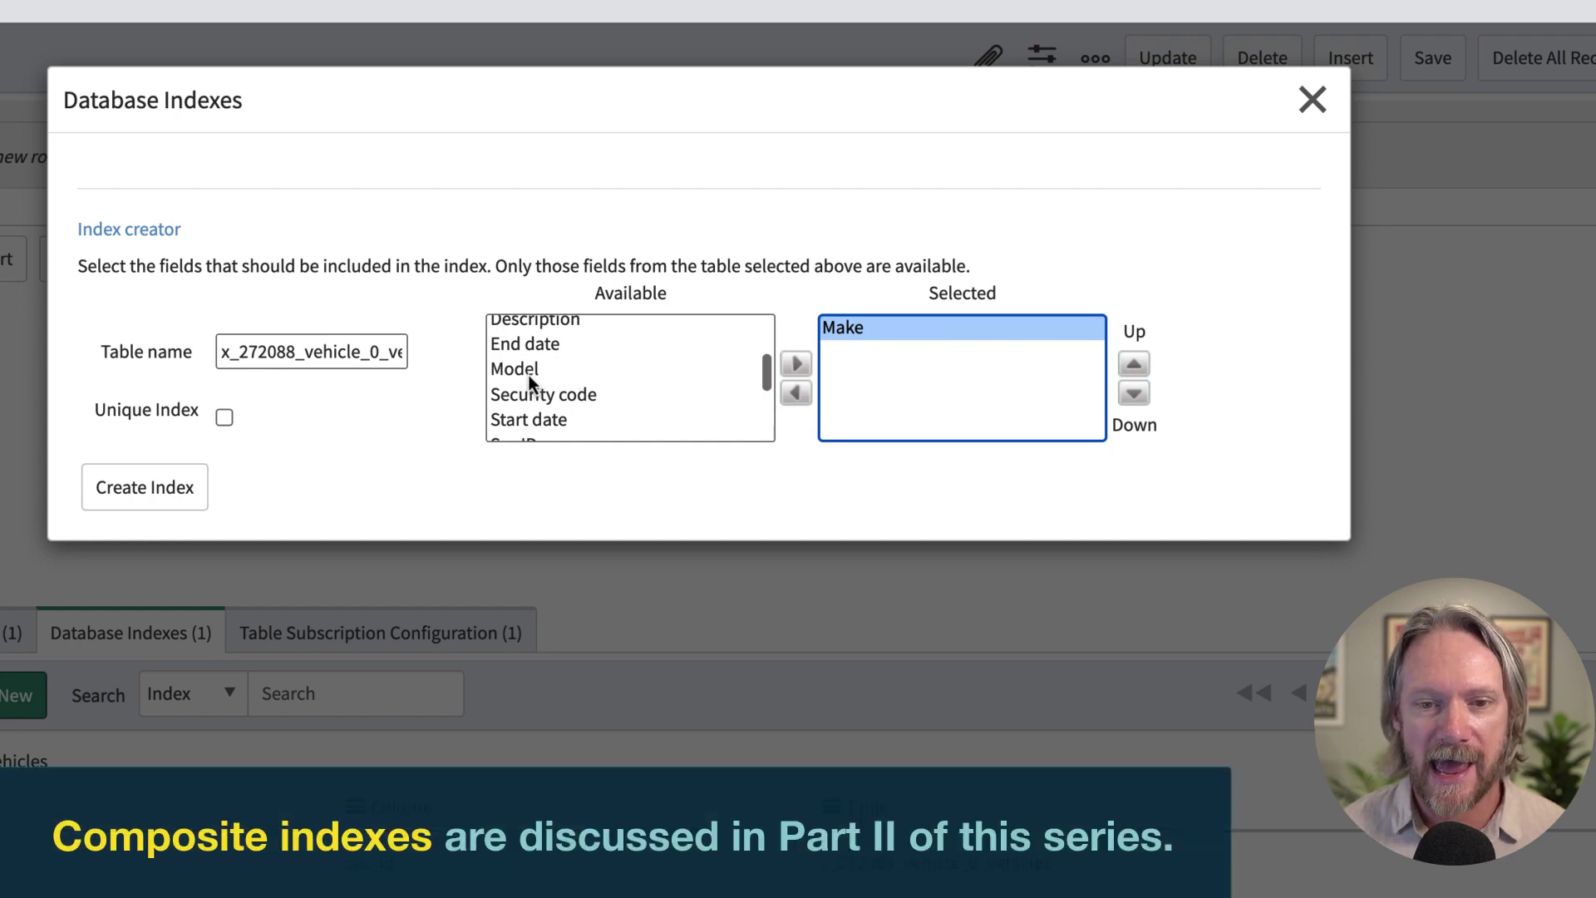
{"action": "left_click", "coordinate": [529, 376]}
{"action": "left_click", "coordinate": [794, 366]}
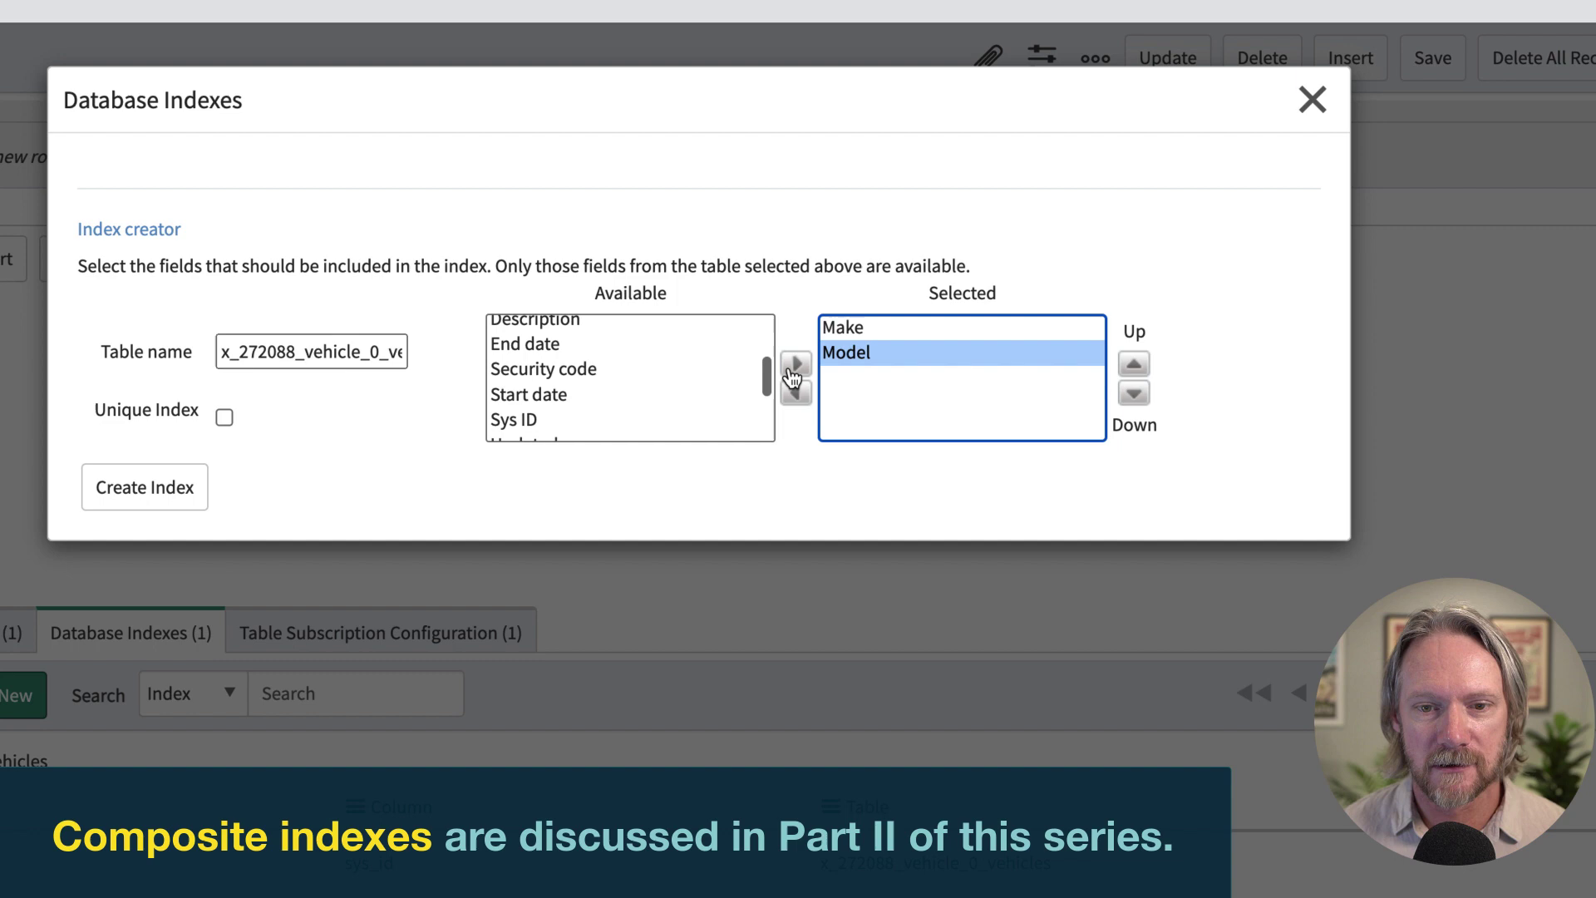
{"action": "scroll", "coordinate": [535, 395], "scroll_direction": "down", "scroll_amount": 2}
{"action": "scroll", "coordinate": [535, 402], "scroll_direction": "up", "scroll_amount": 4}
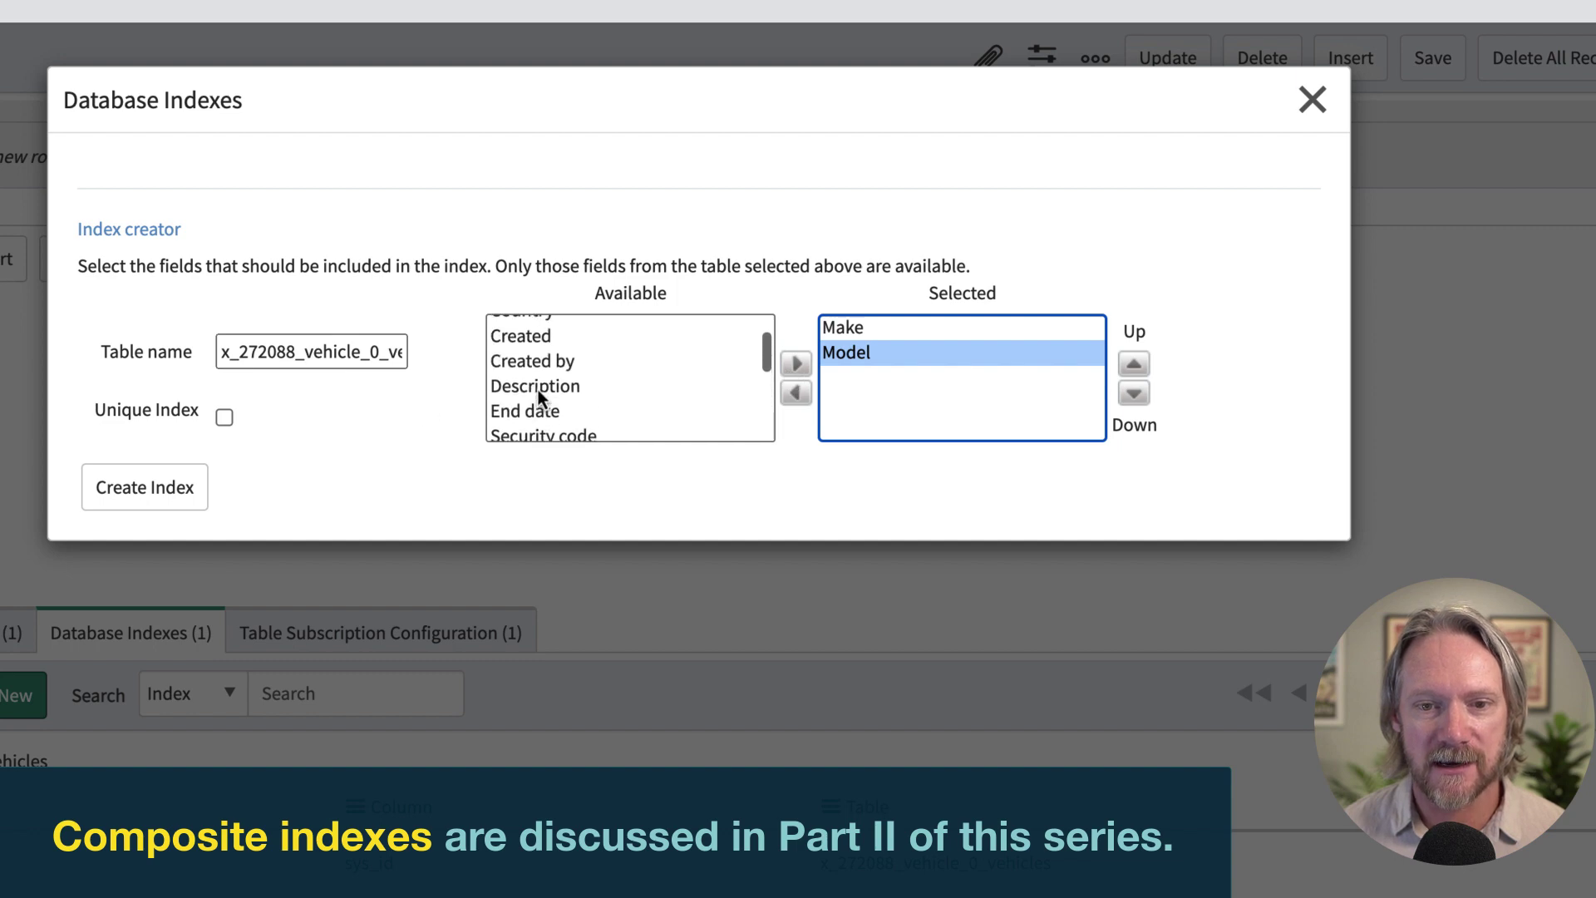
{"action": "scroll", "coordinate": [539, 397], "scroll_direction": "up", "scroll_amount": 2}
{"action": "left_click", "coordinate": [525, 330]}
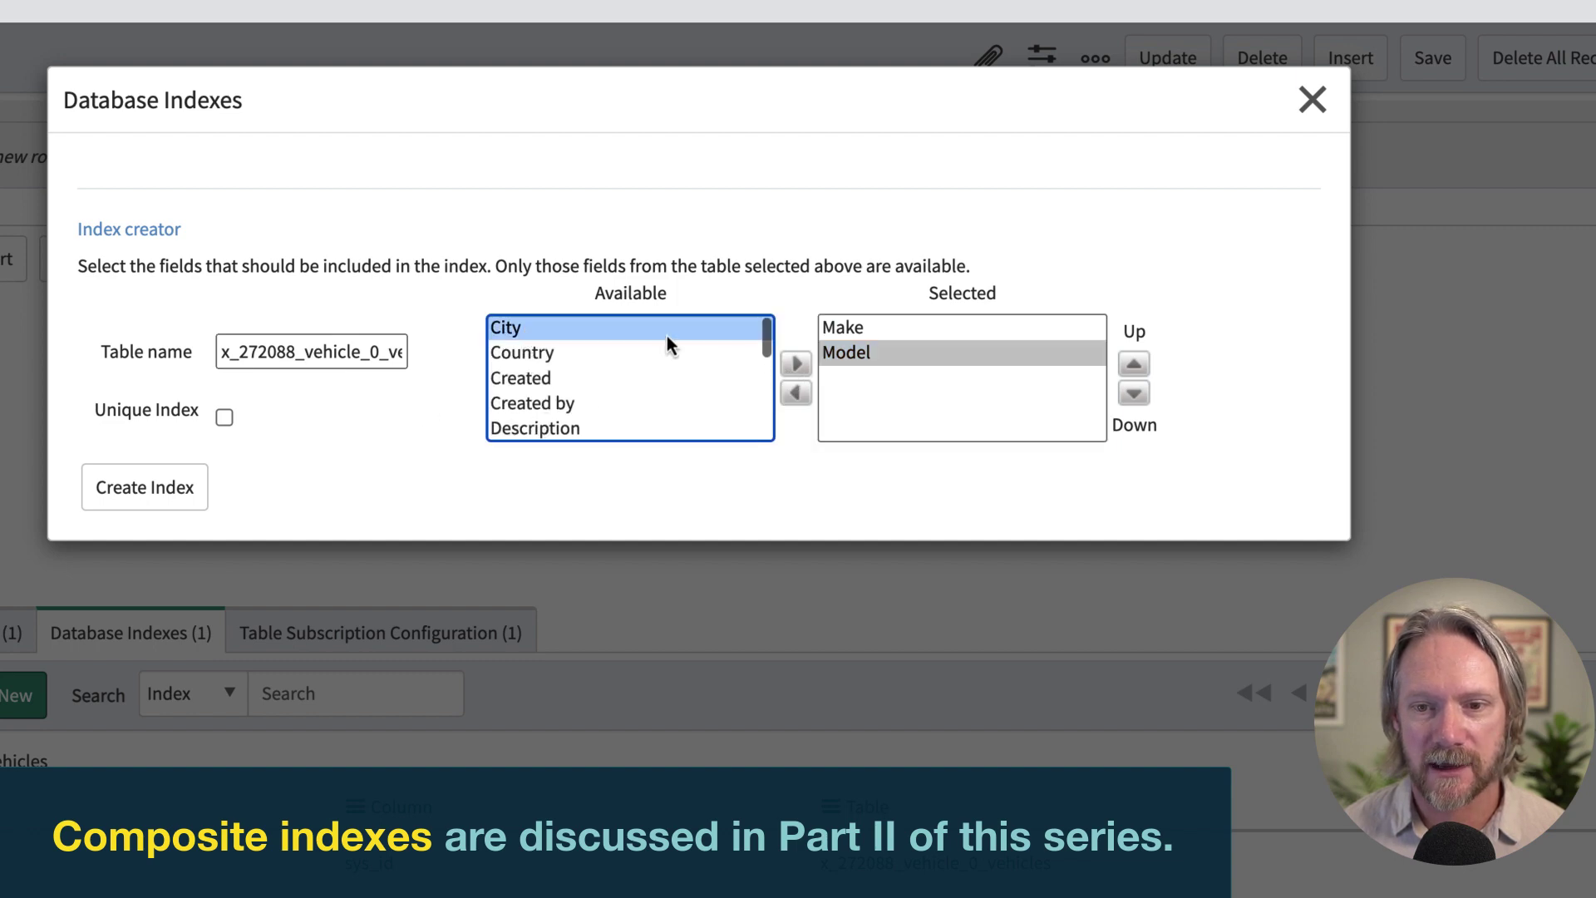
{"action": "left_click", "coordinate": [794, 366]}
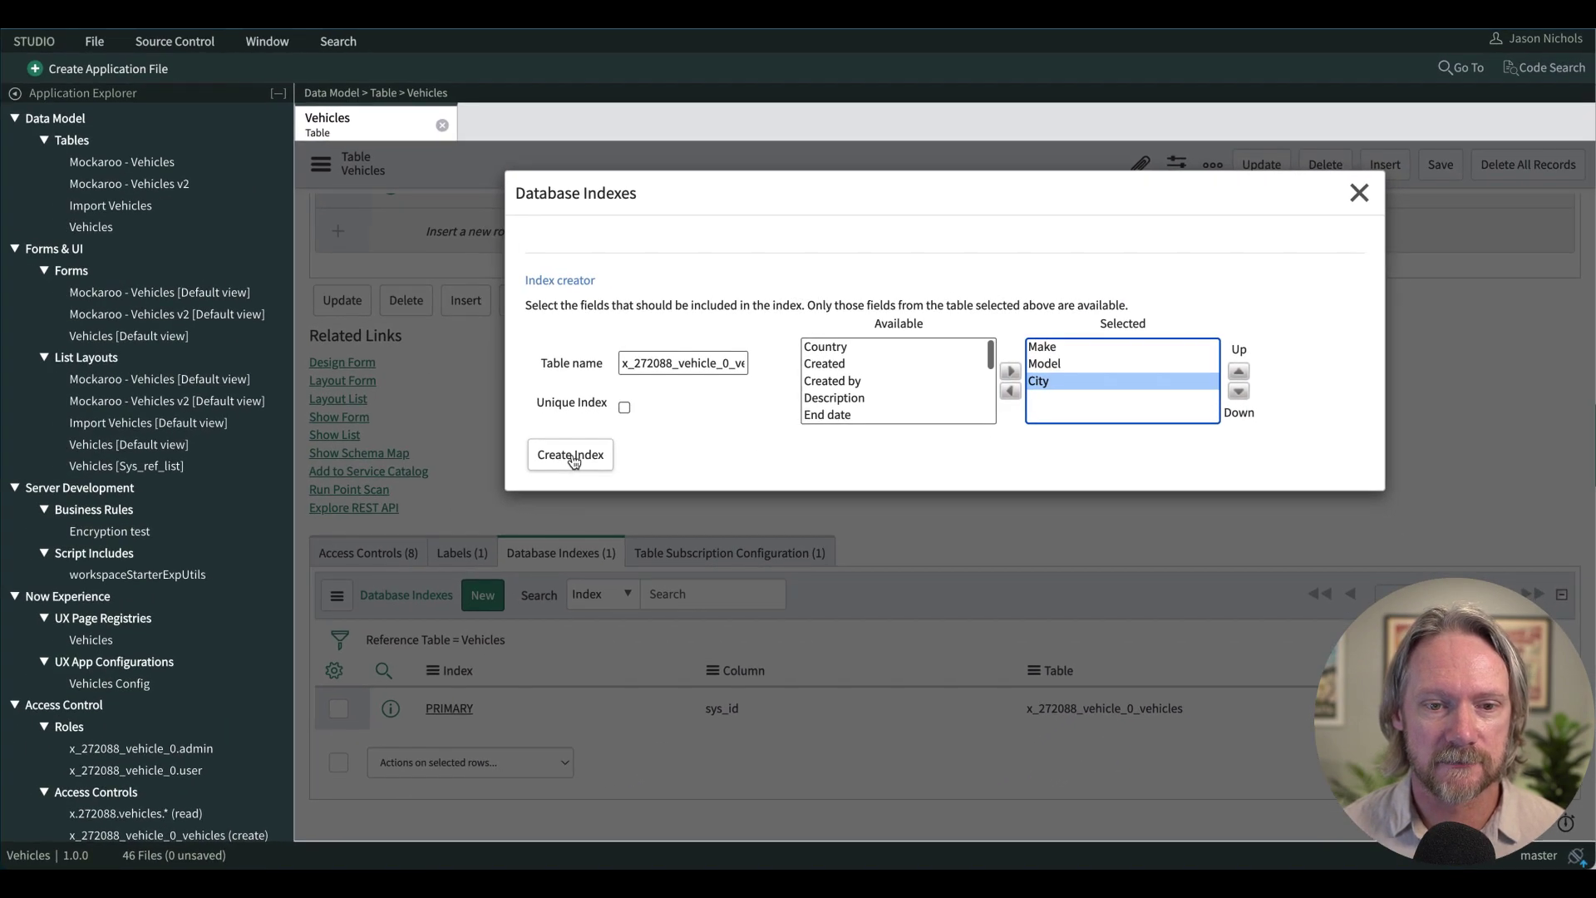
Step: Create the index with Do not notify me, confirm it, and acknowledge the scheduled alert
{"action": "left_click", "coordinate": [359, 475]}
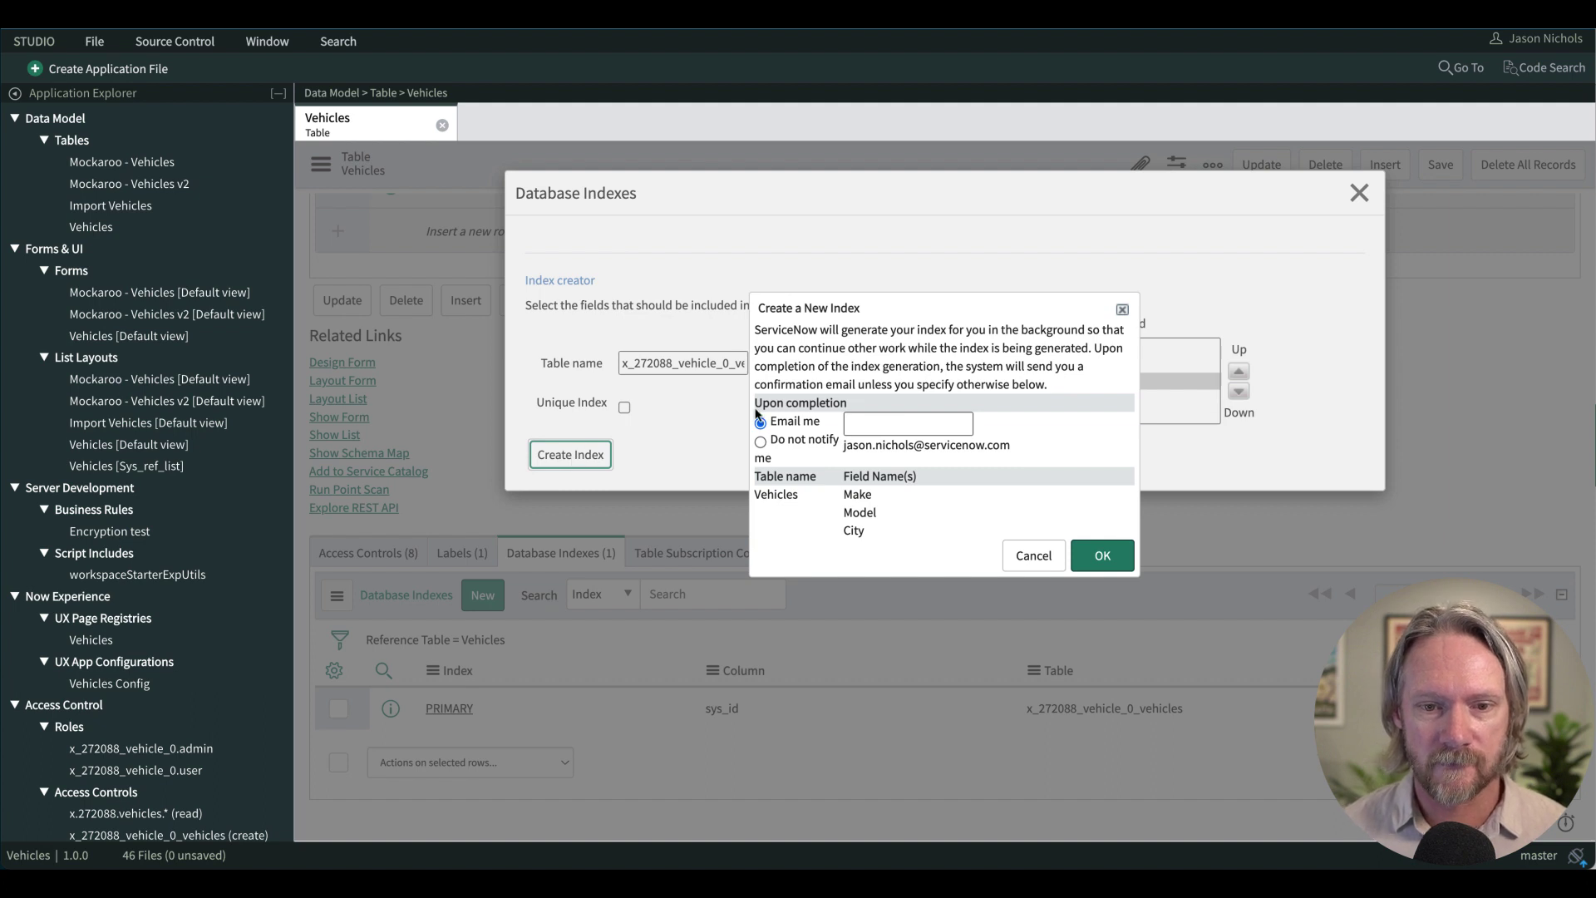
{"action": "left_click", "coordinate": [760, 441]}
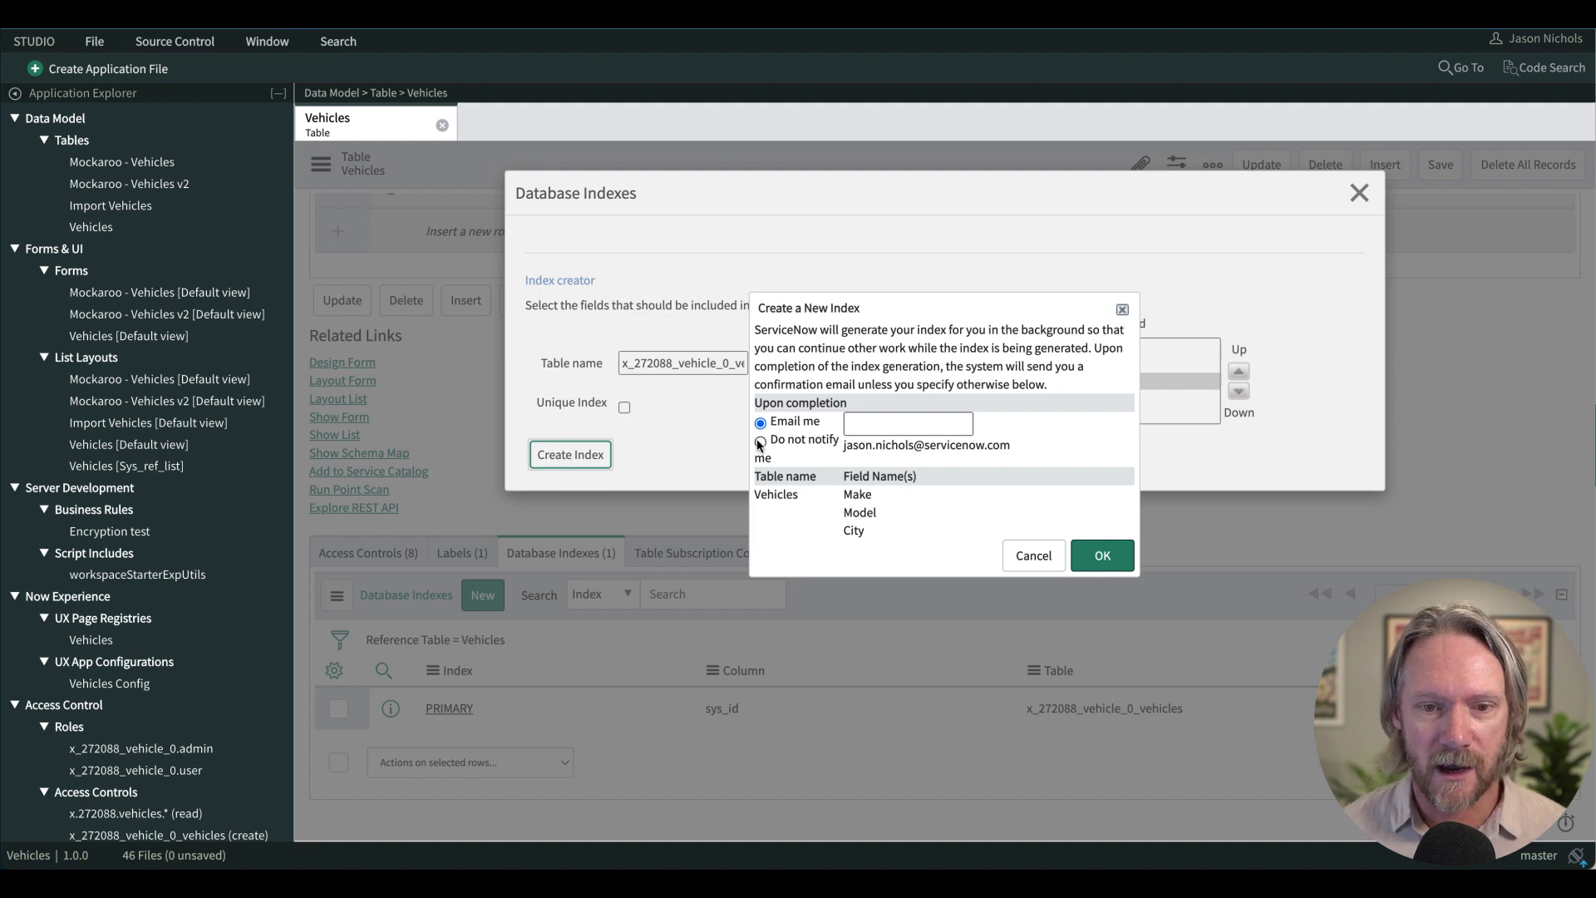
{"action": "left_click", "coordinate": [1100, 560]}
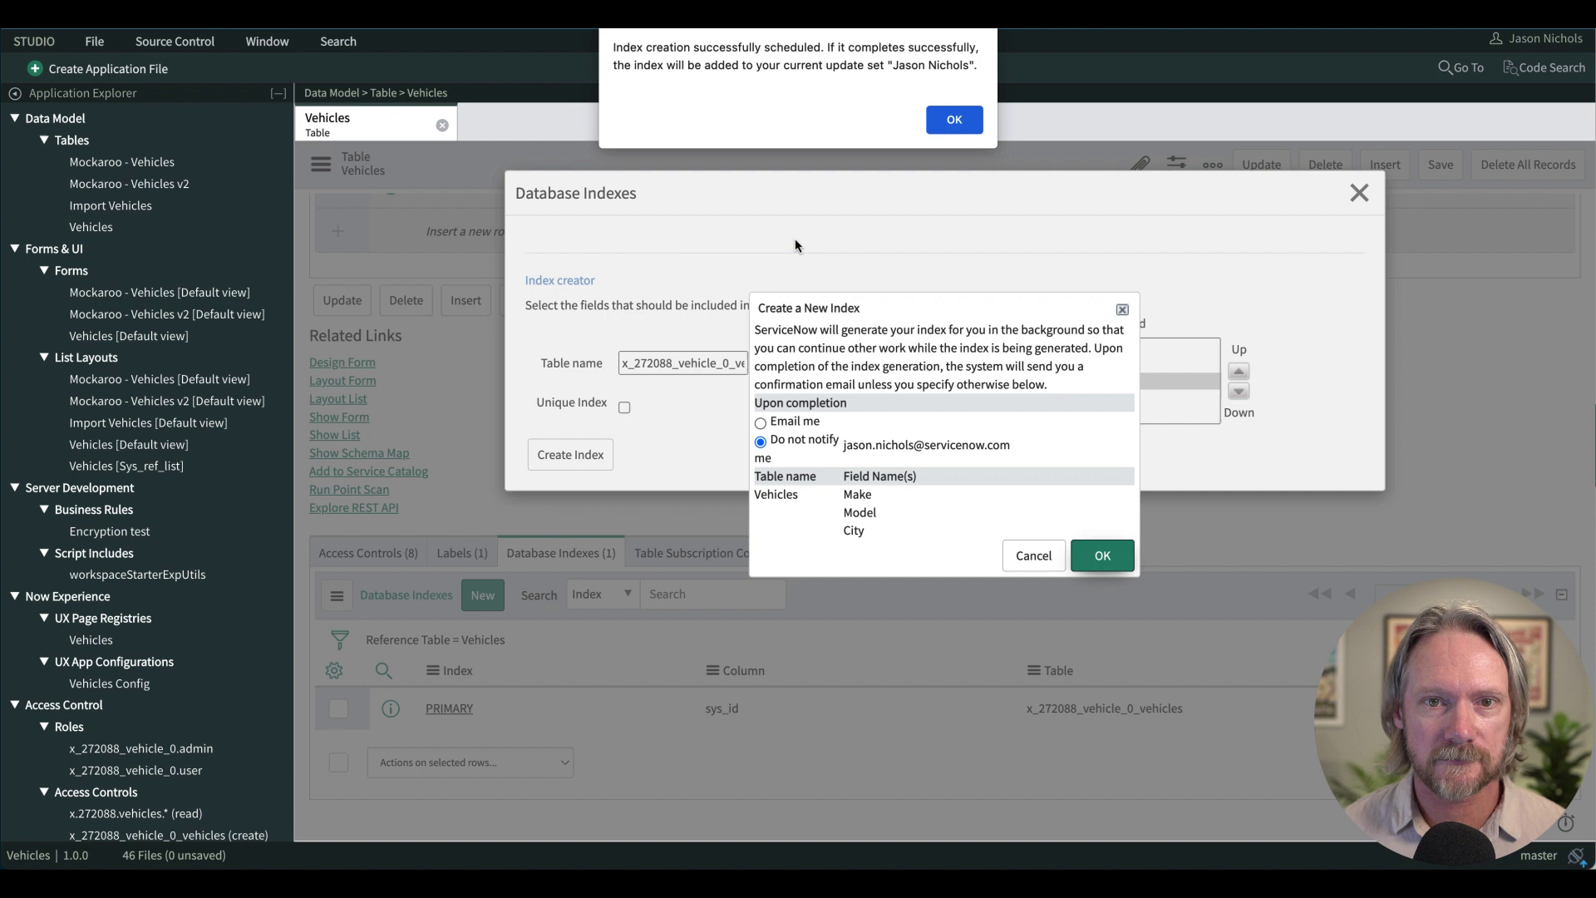
{"action": "left_click", "coordinate": [953, 127]}
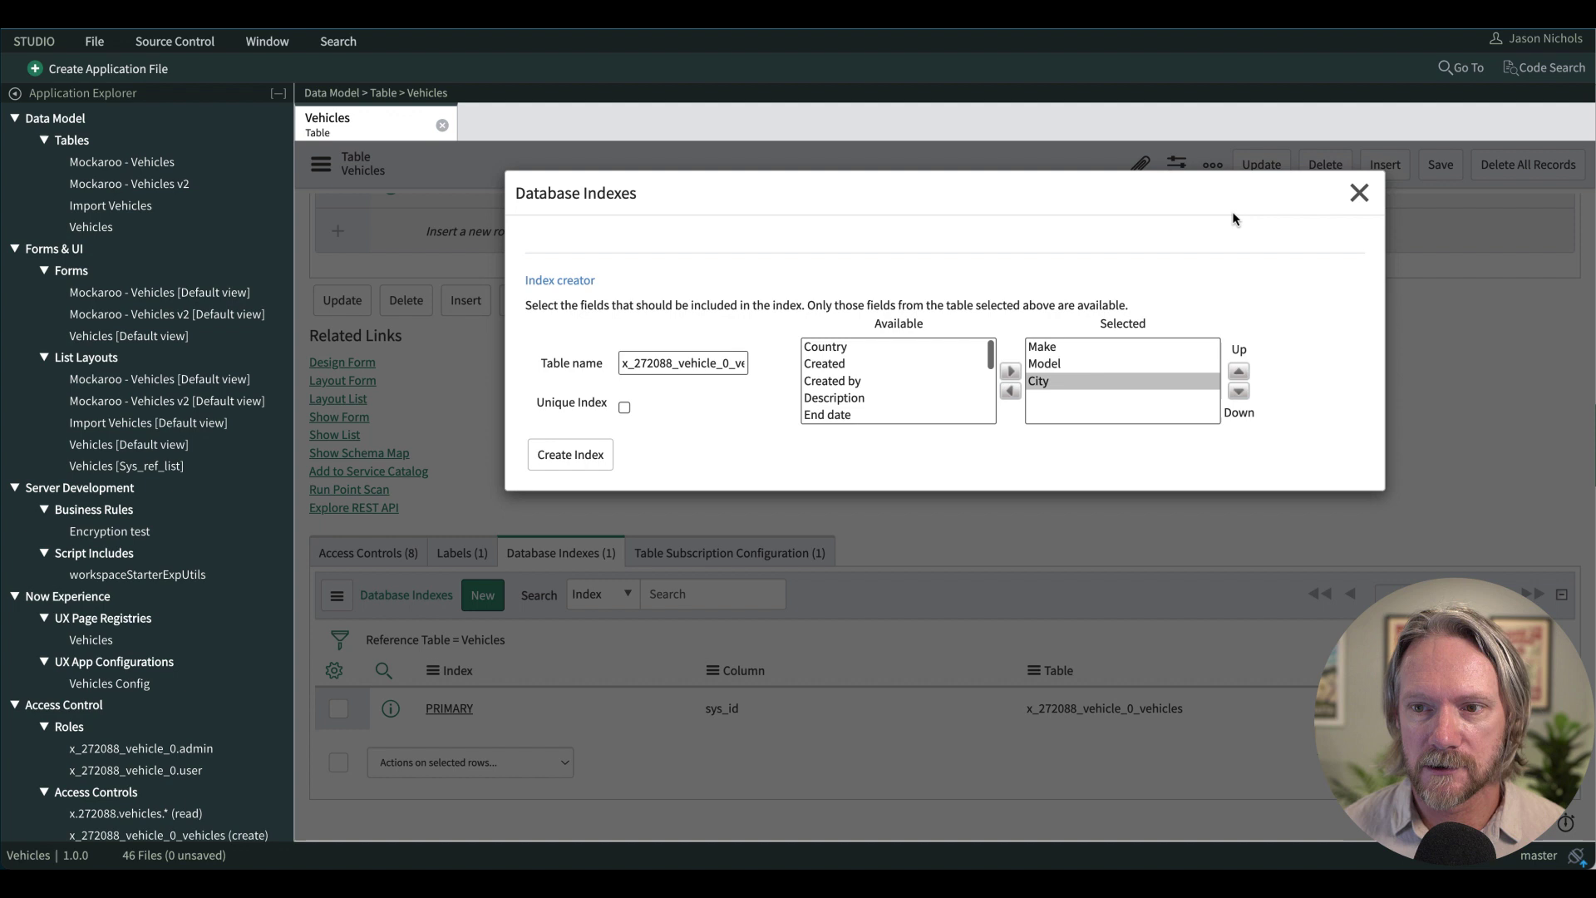
Step: Close the index creator and reload the Database Indexes list to show the new make index
{"action": "left_click", "coordinate": [1359, 196]}
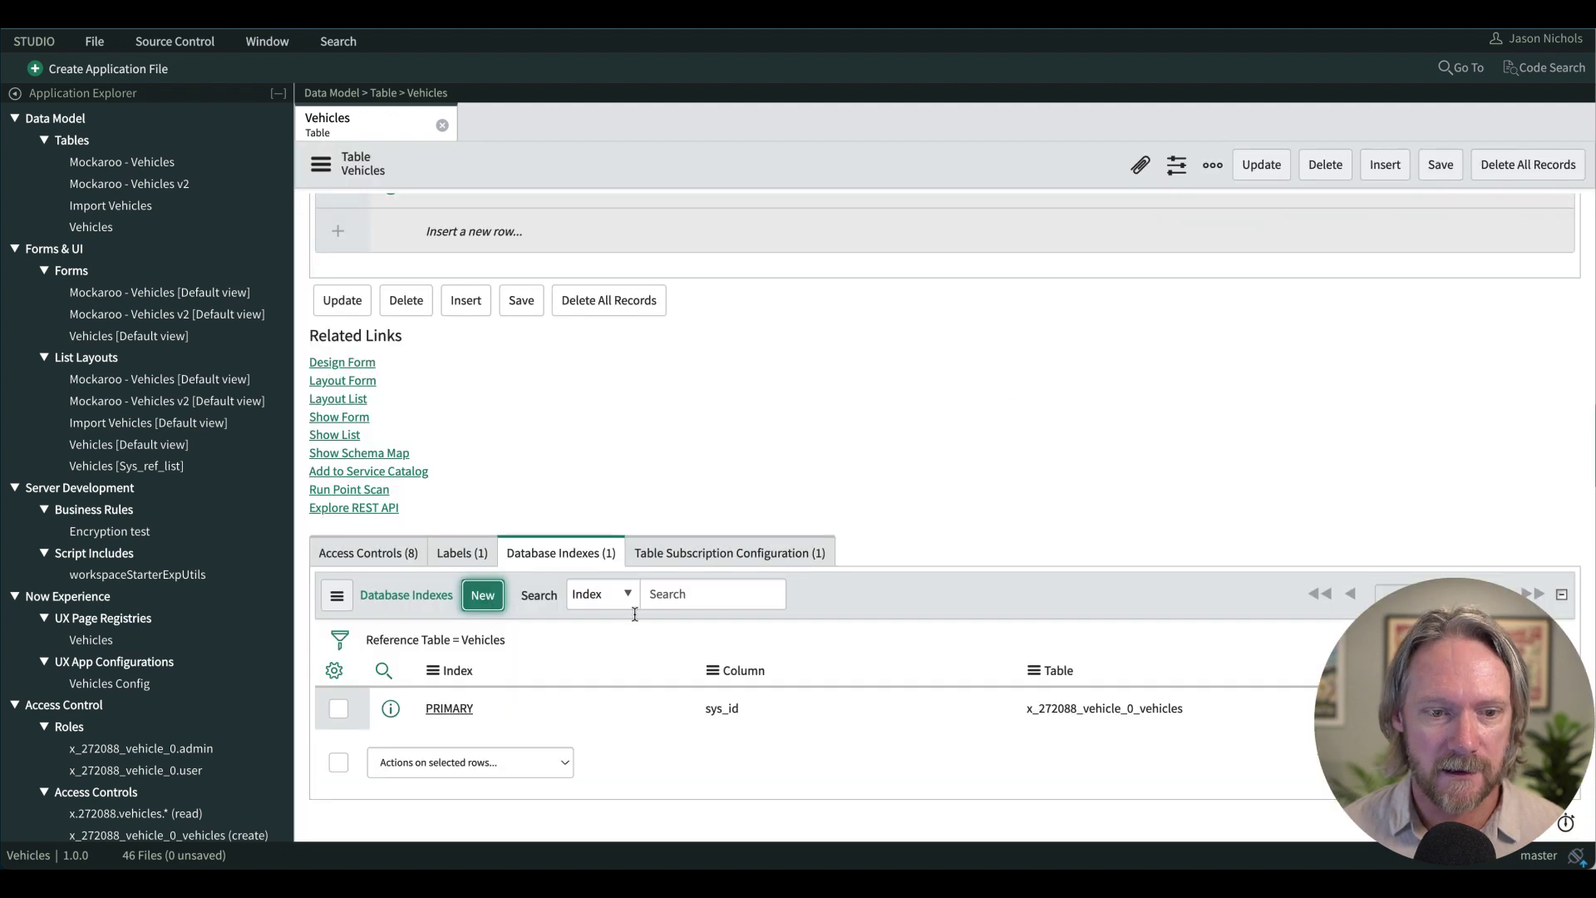
{"action": "left_click", "coordinate": [485, 647]}
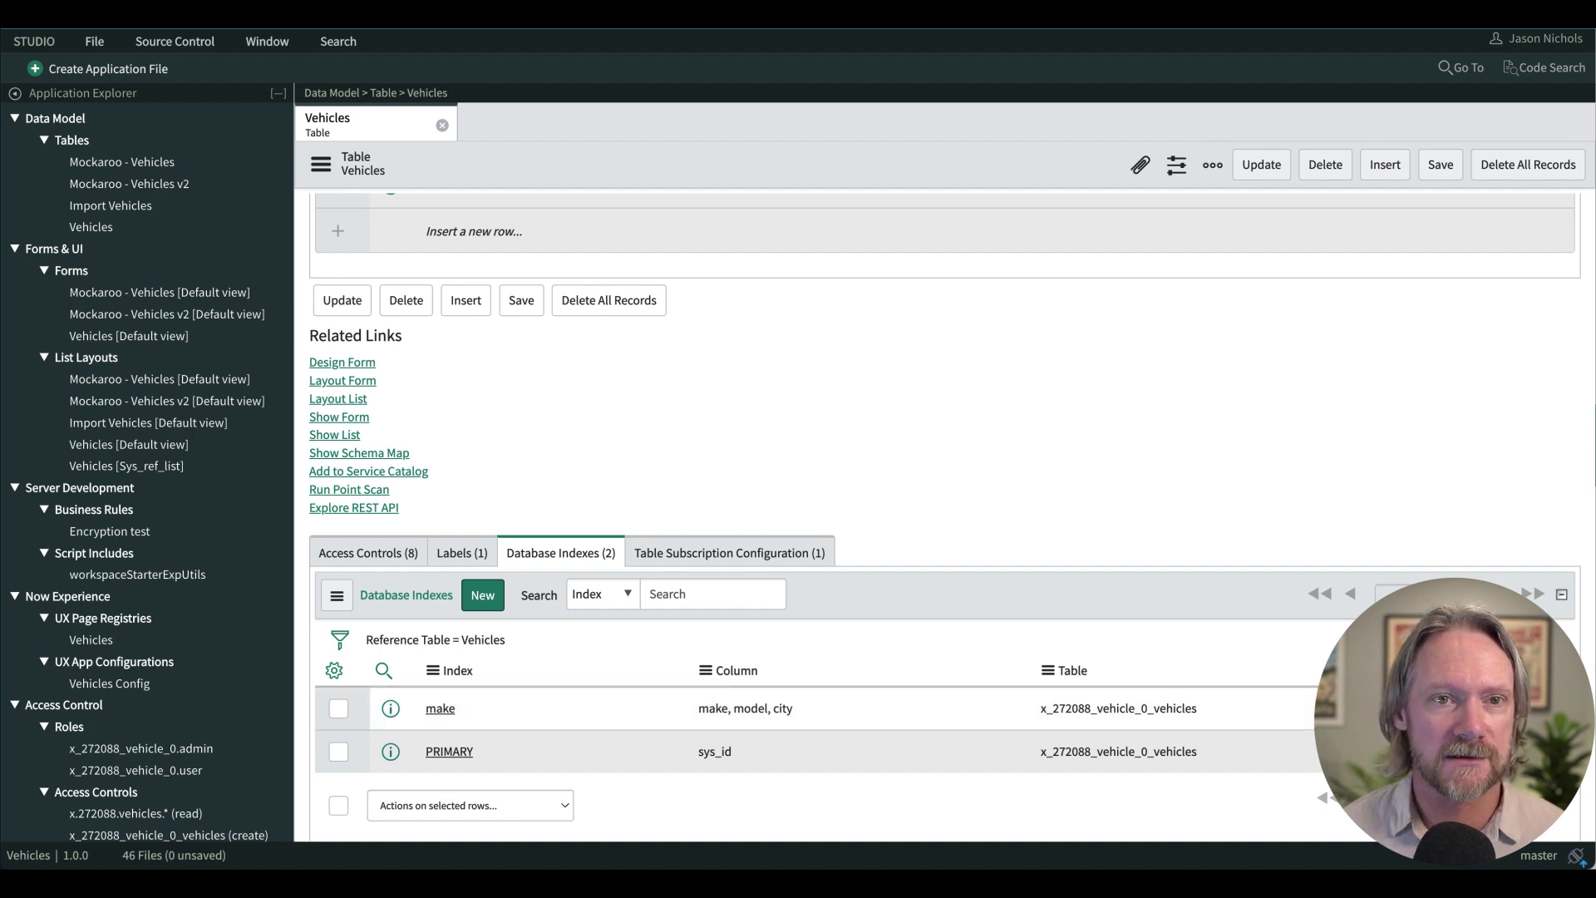
Step: Go back to the background script editor and rerun the Volvo query, now timed at 0:00:00.053
{"action": "key", "text": "ctrl+Tab"}
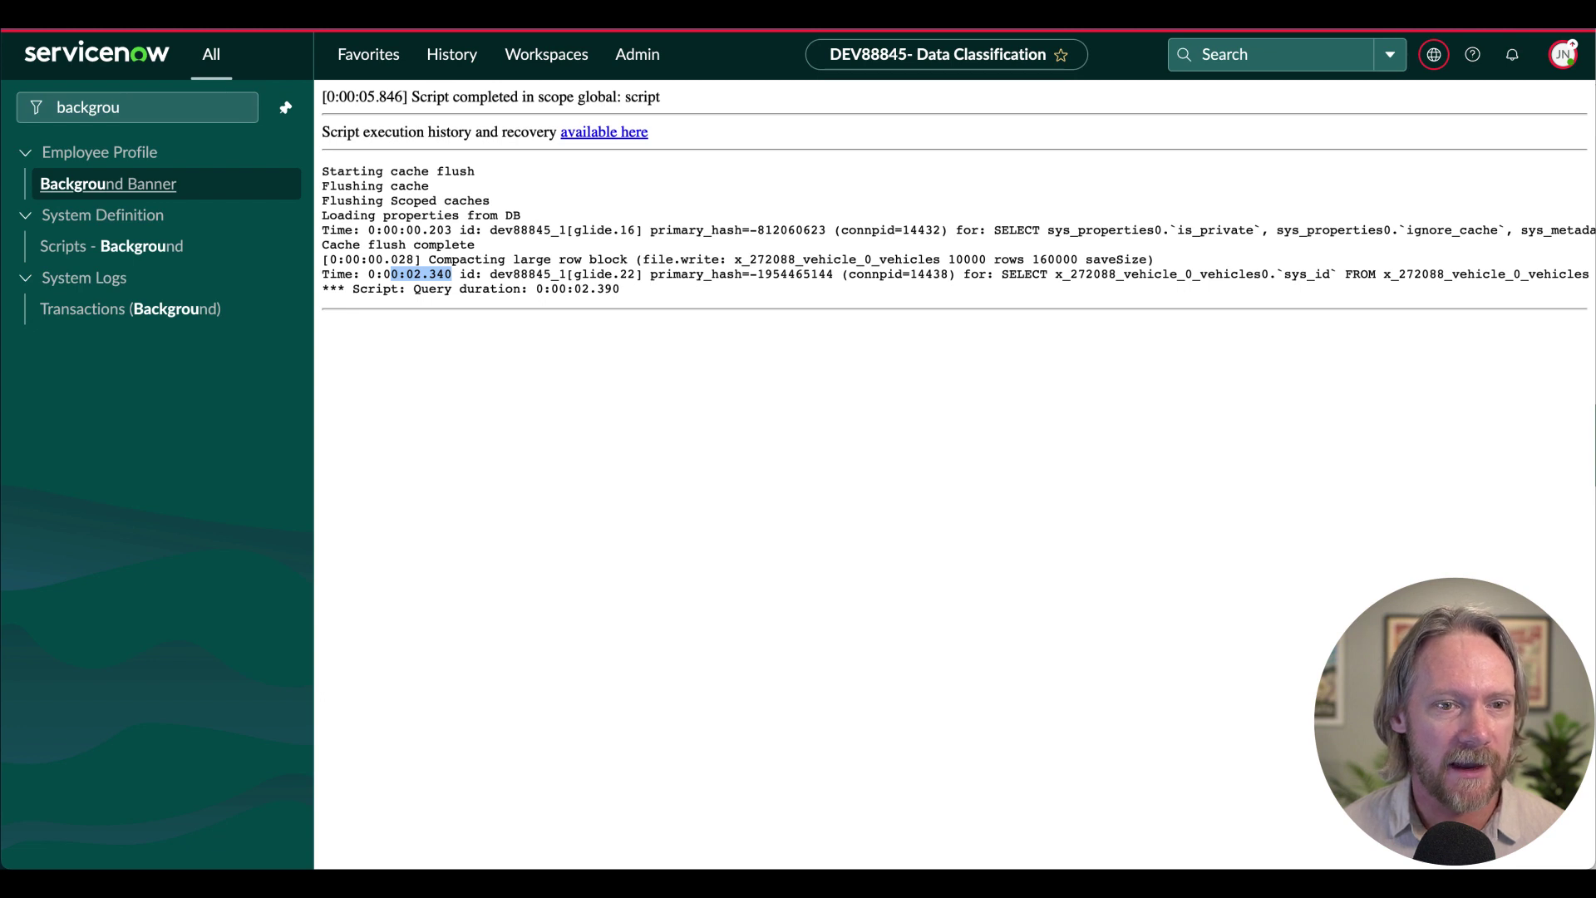
{"action": "key", "text": "alt+Left"}
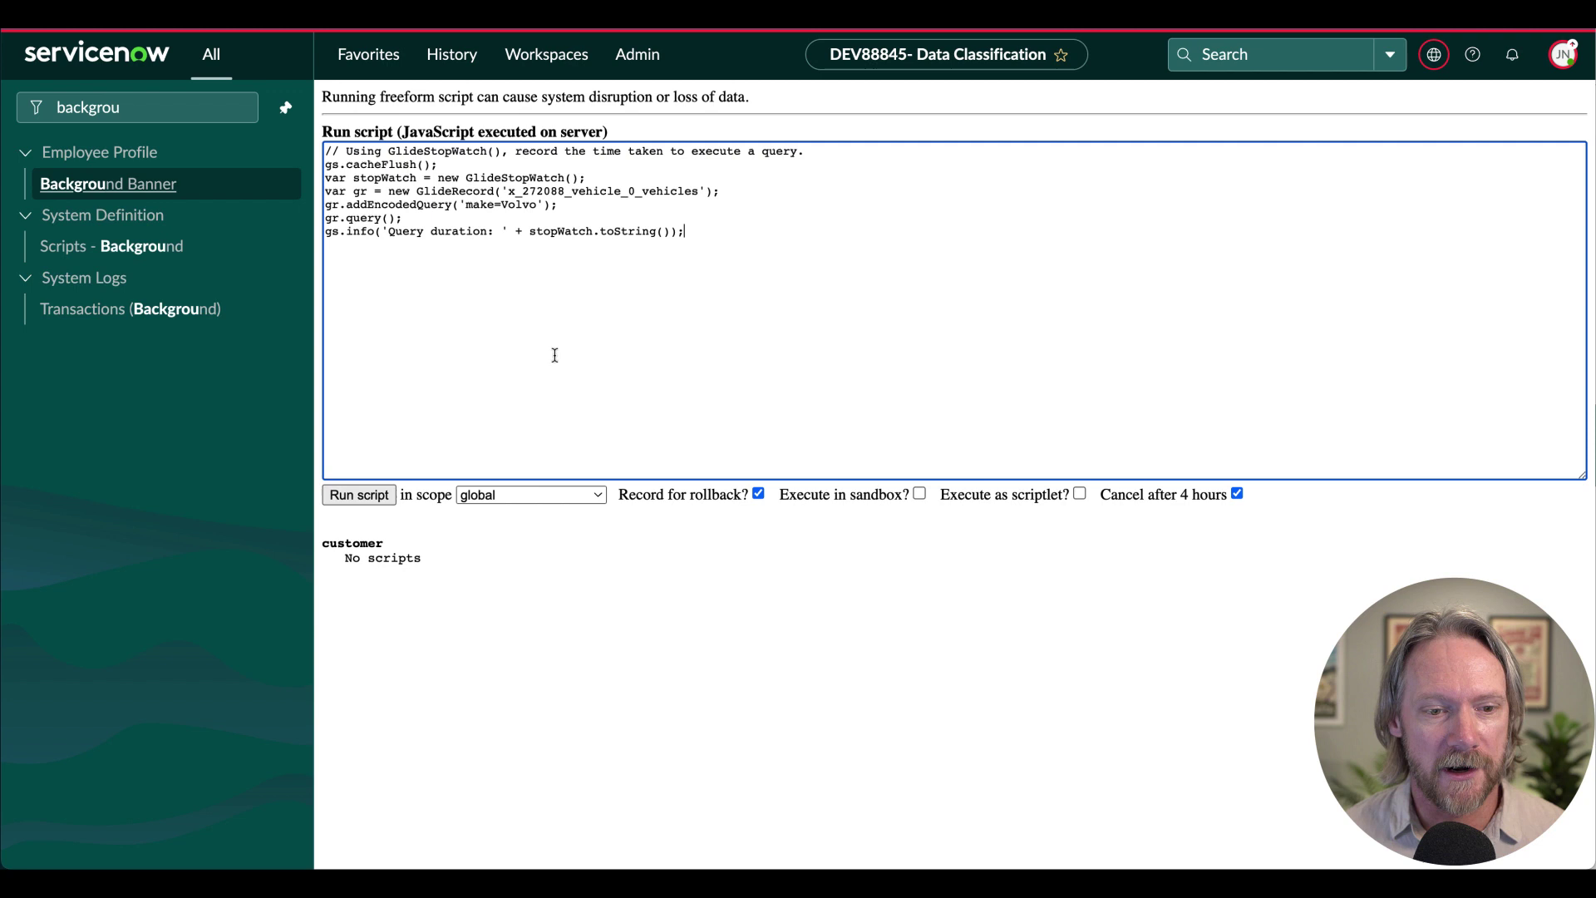
{"action": "left_click", "coordinate": [367, 497]}
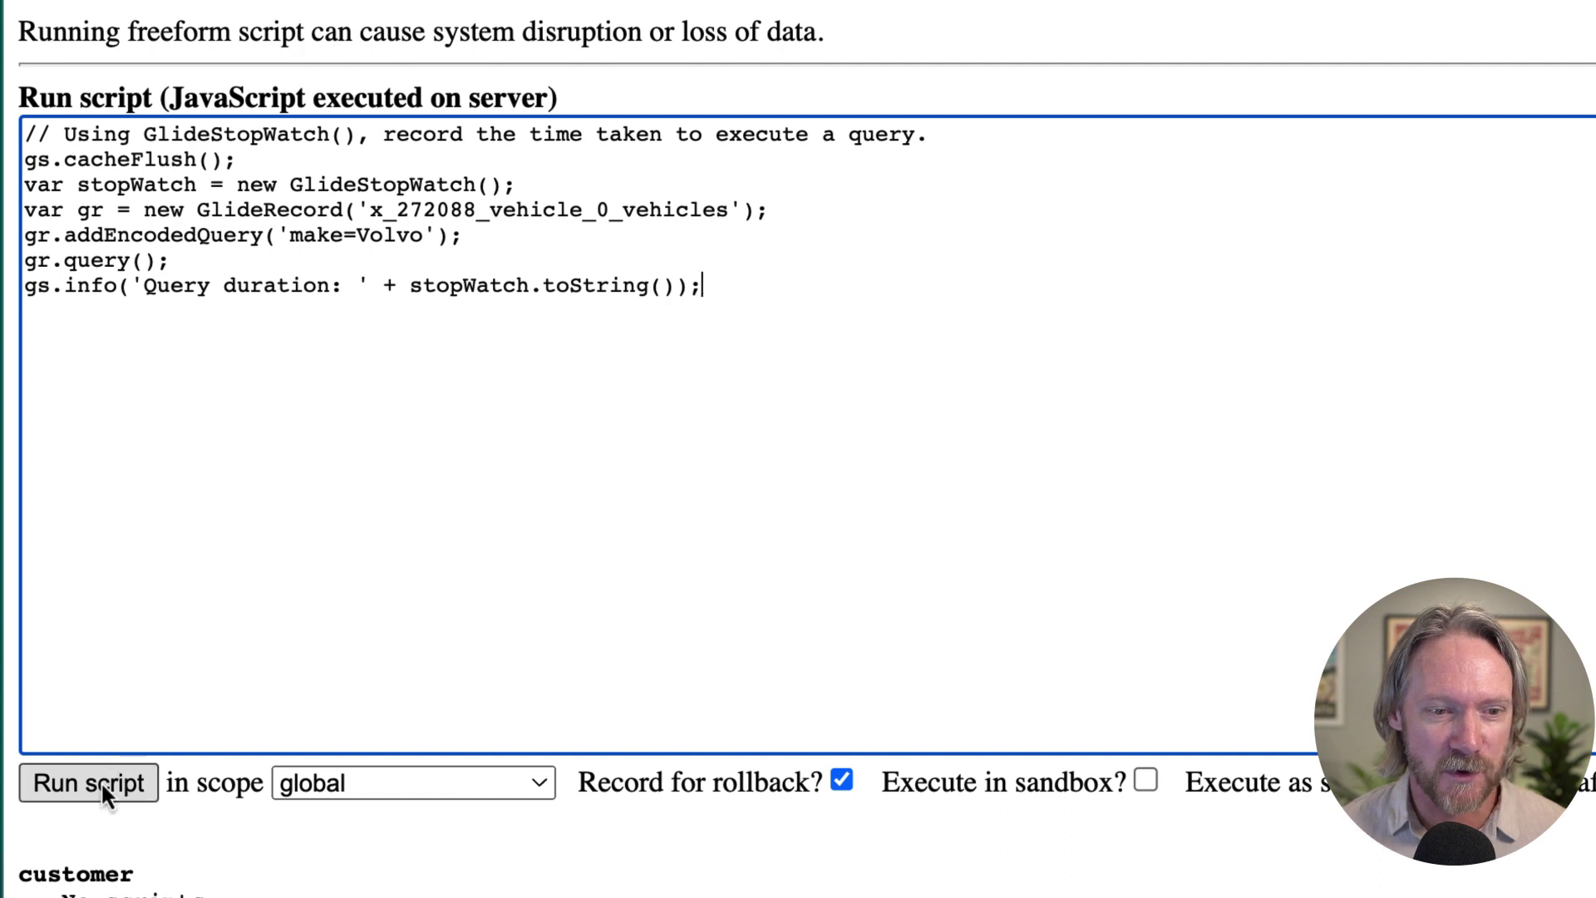
Step: Rerun the Volvo query timing script now that the make/model/city index exists
{"action": "left_click", "coordinate": [101, 780]}
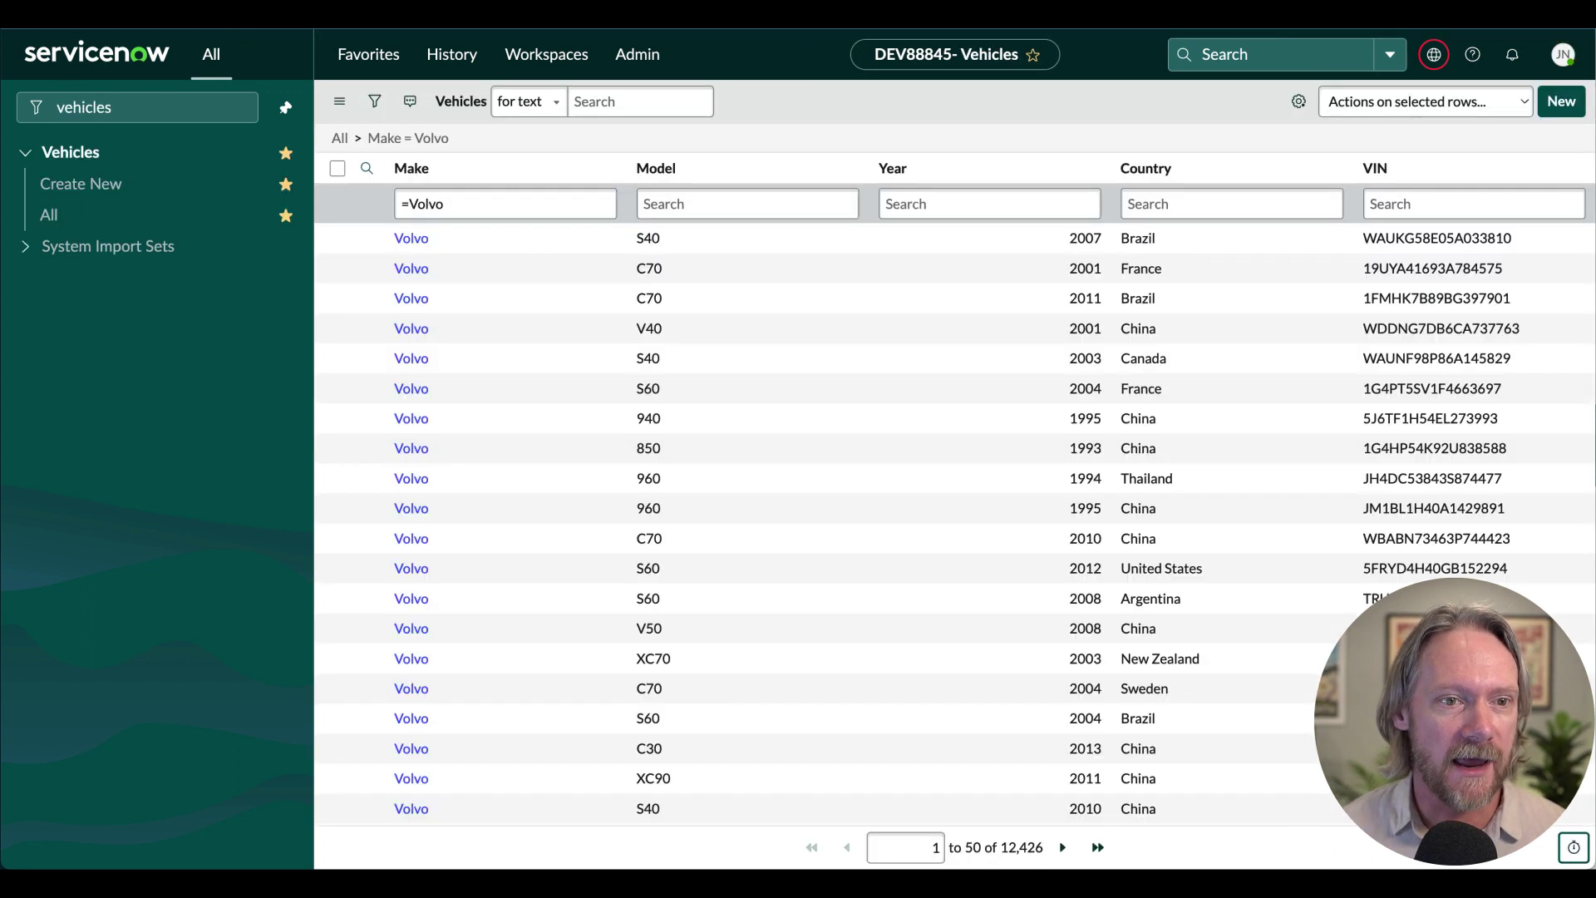
Step: Reload the Make = Volvo Vehicles list and check its response time: 2,171 ms total, 1,849 ms server
{"action": "left_click", "coordinate": [428, 143]}
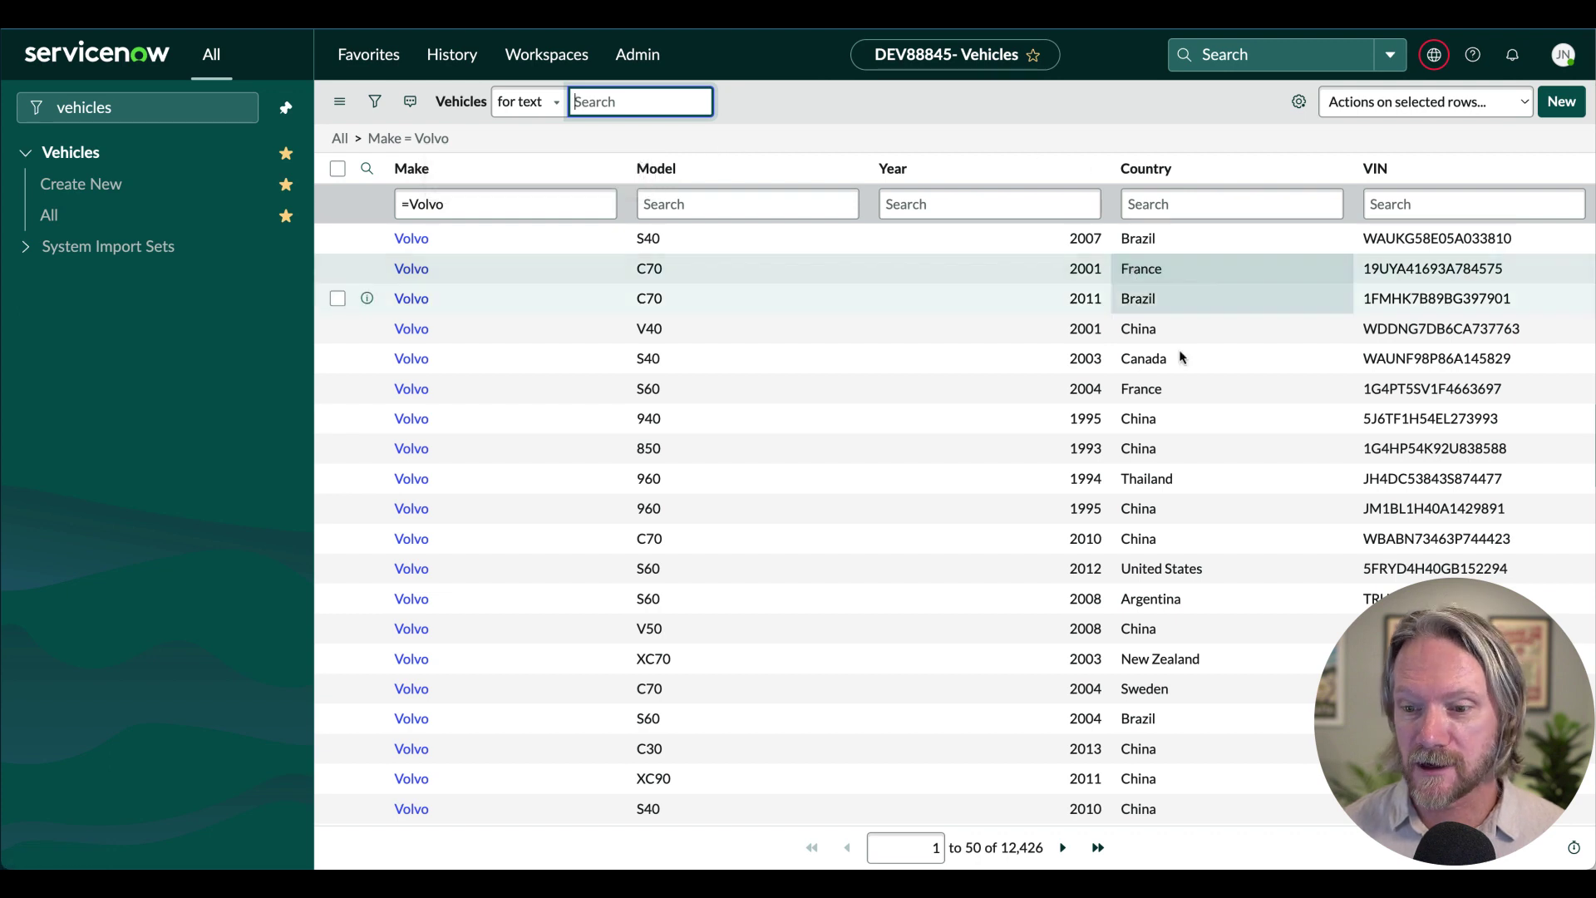
{"action": "left_click", "coordinate": [1574, 849]}
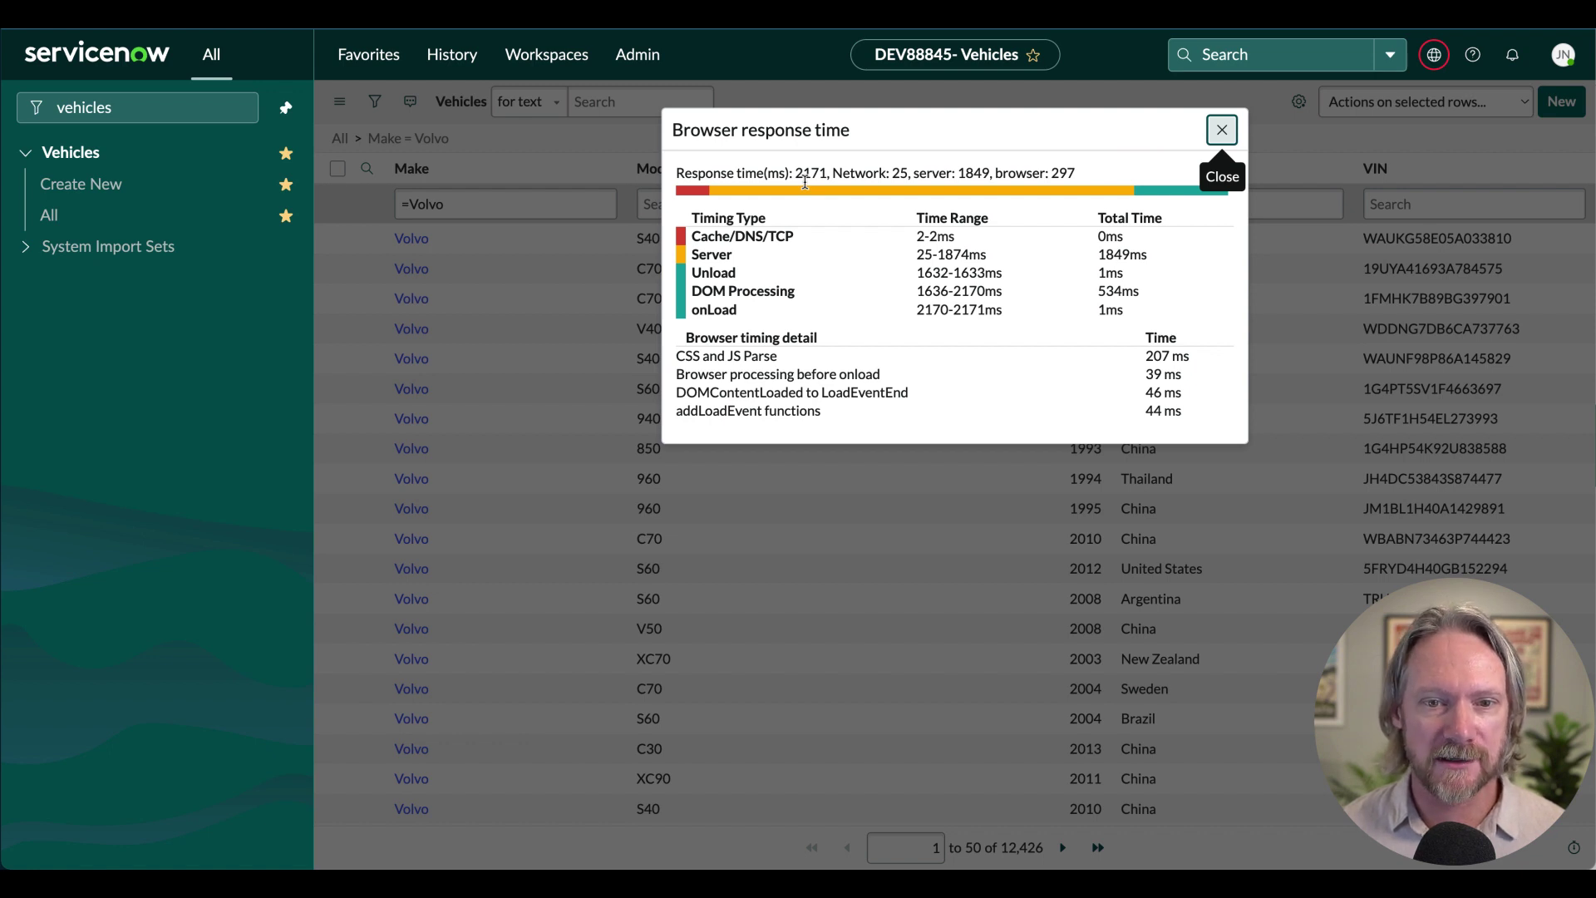
{"action": "mouse_move", "coordinate": [811, 193]}
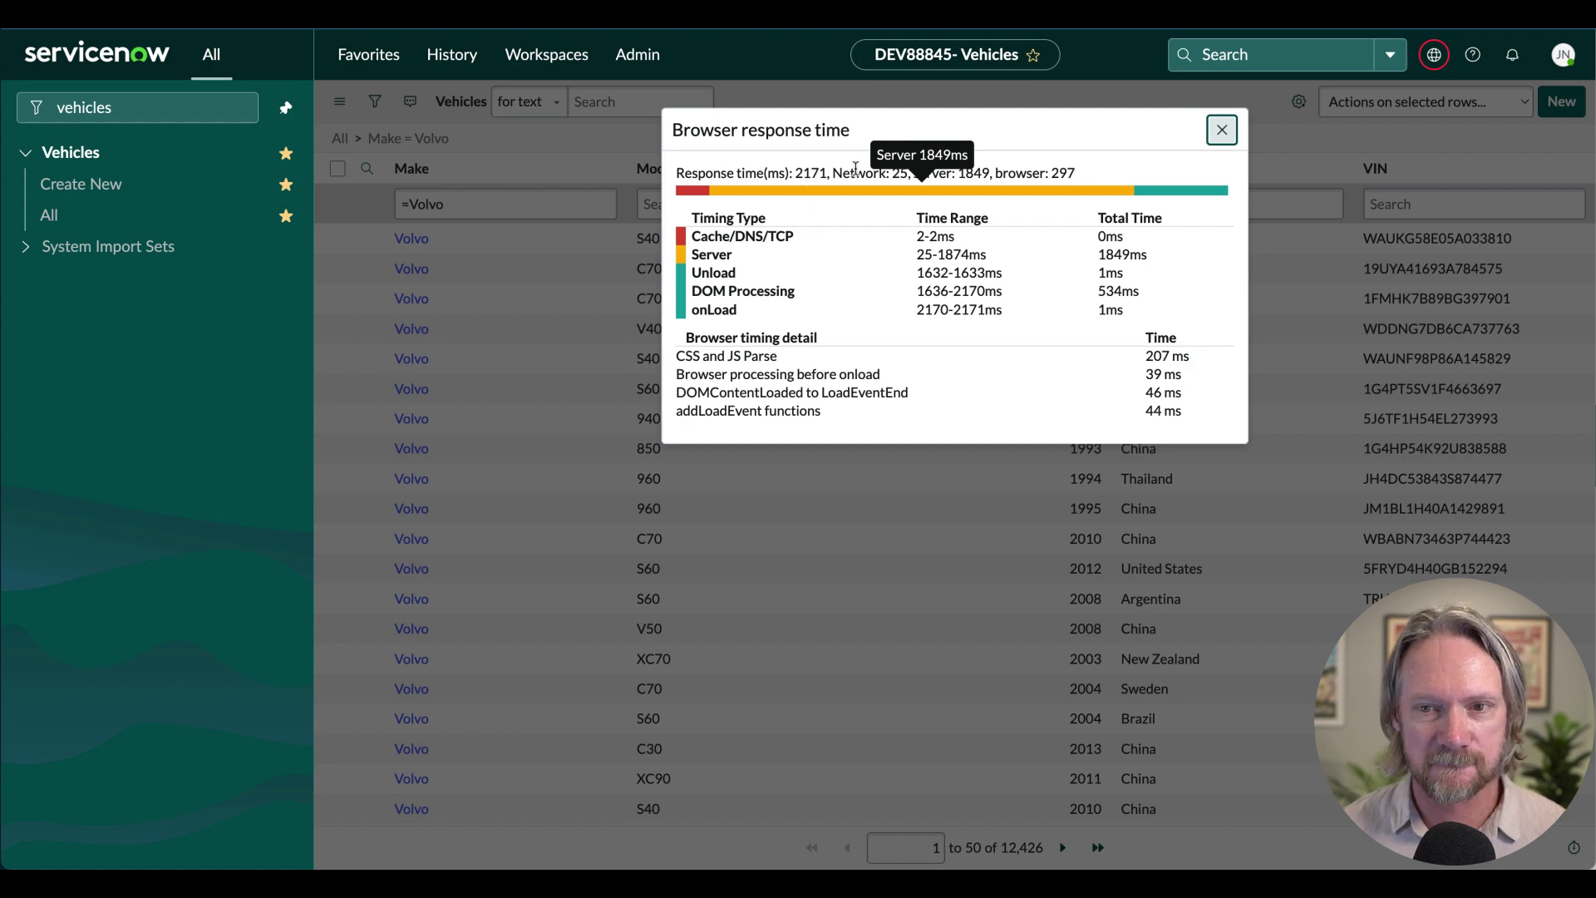
{"action": "left_click", "coordinate": [1222, 130]}
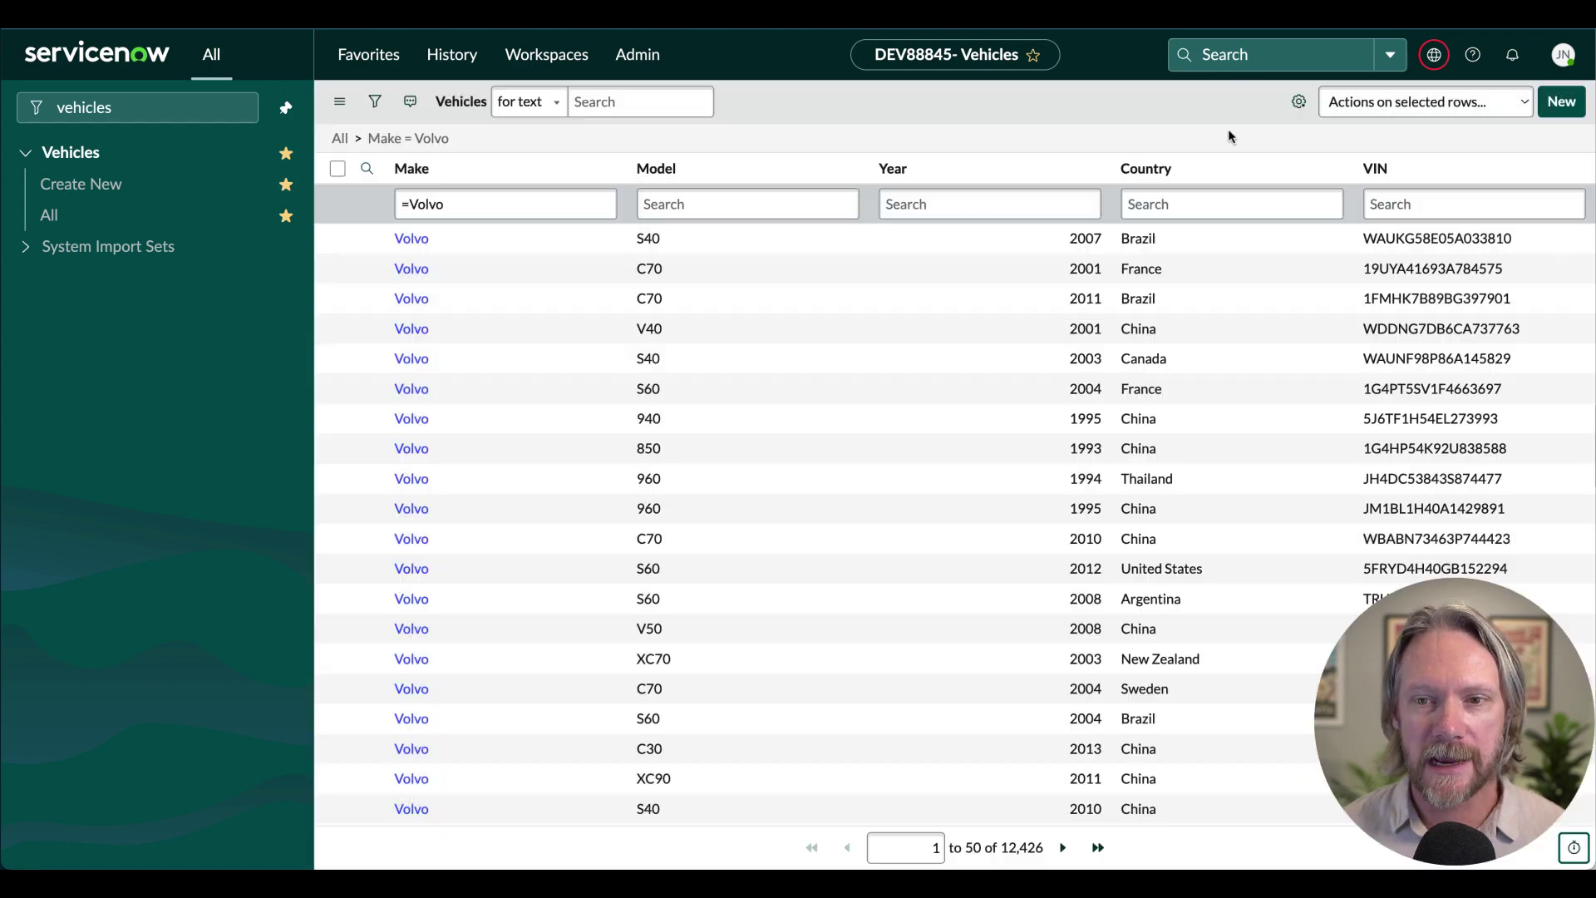